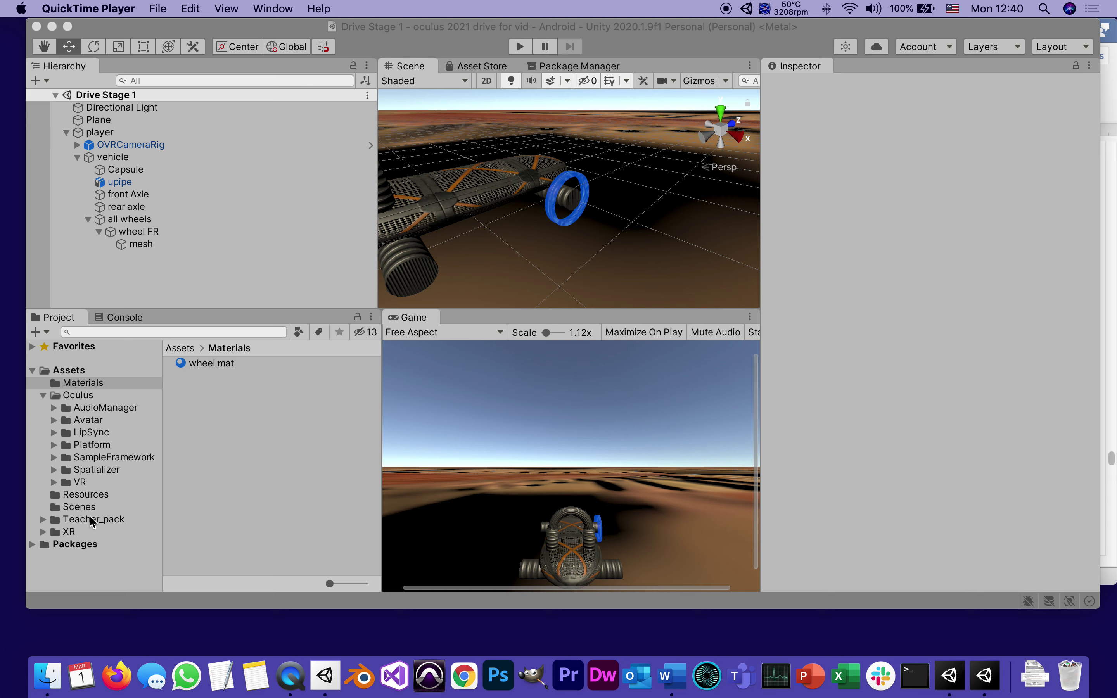
Step: Switch to the Word guide and review steps 18 to 24 on the wheel prefab, its mesh and the wheel material
left_click(109, 233)
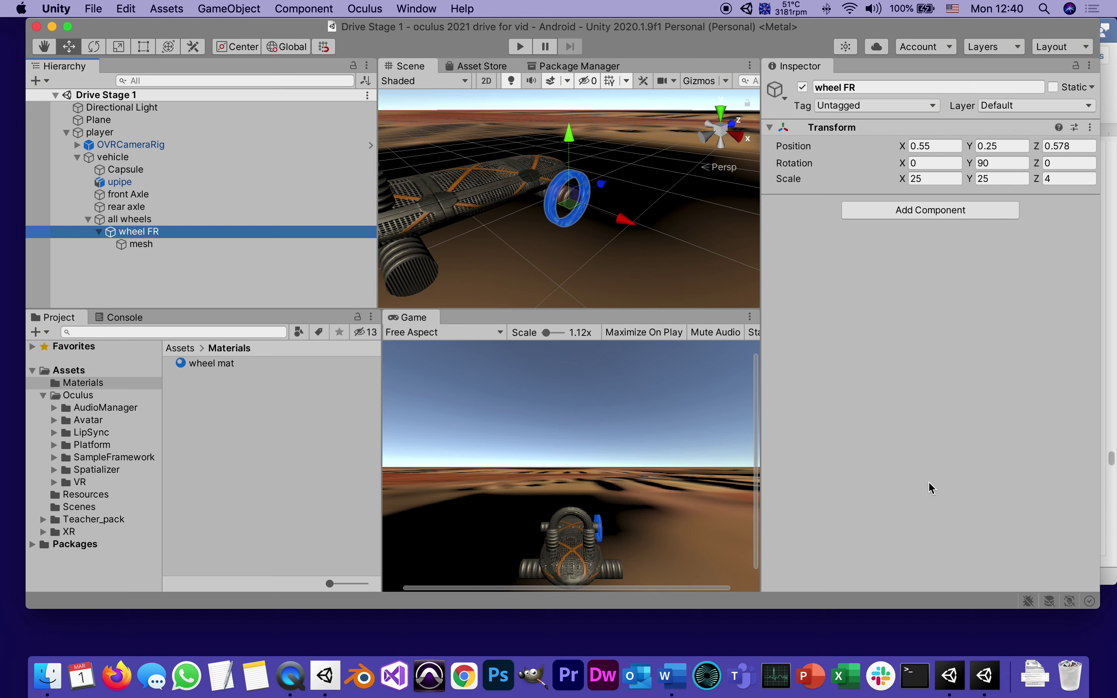
left_click(668, 683)
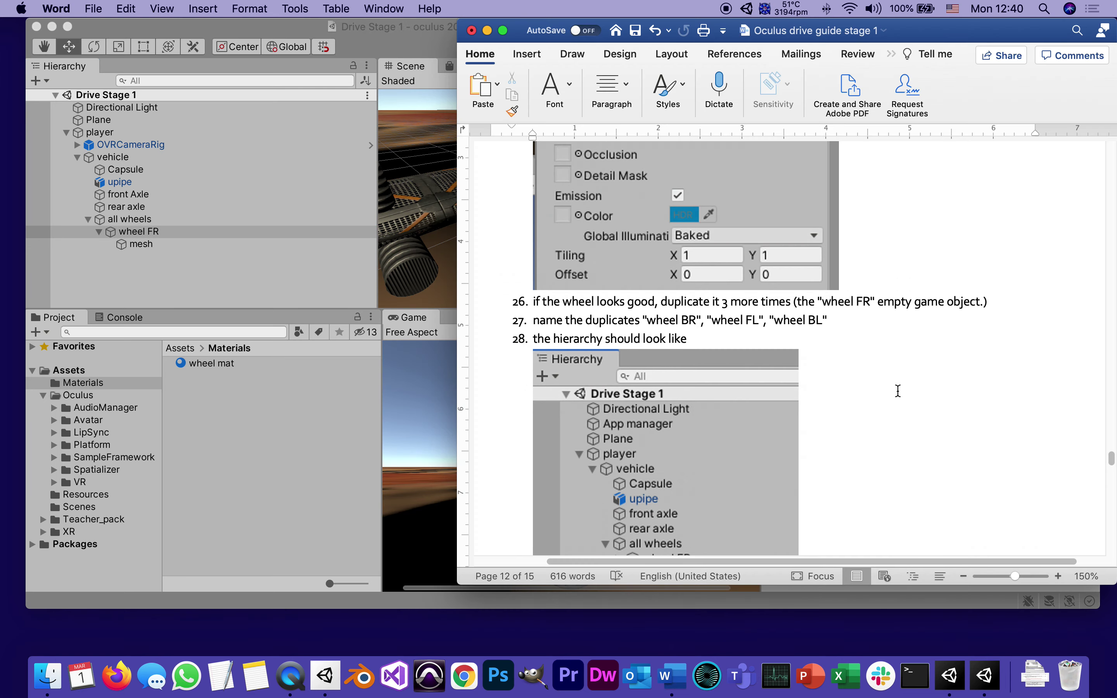
scroll(917, 385, "up", 15)
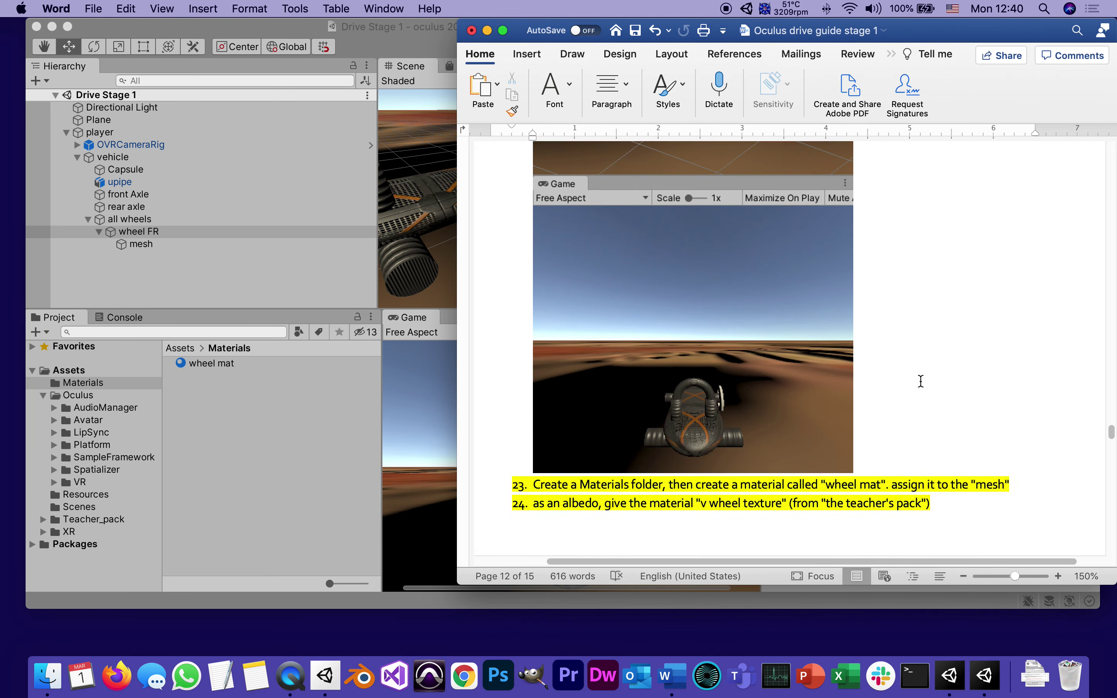
scroll(920, 382, "up", 15)
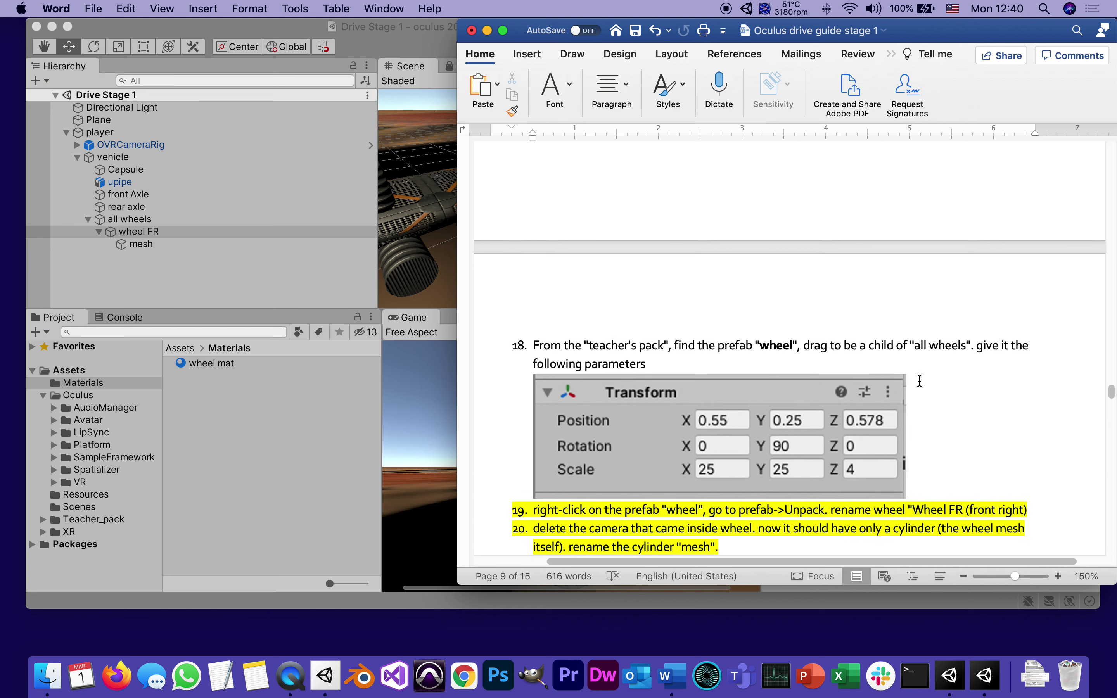
scroll(919, 381, "up", 1)
scroll(919, 381, "down", 1)
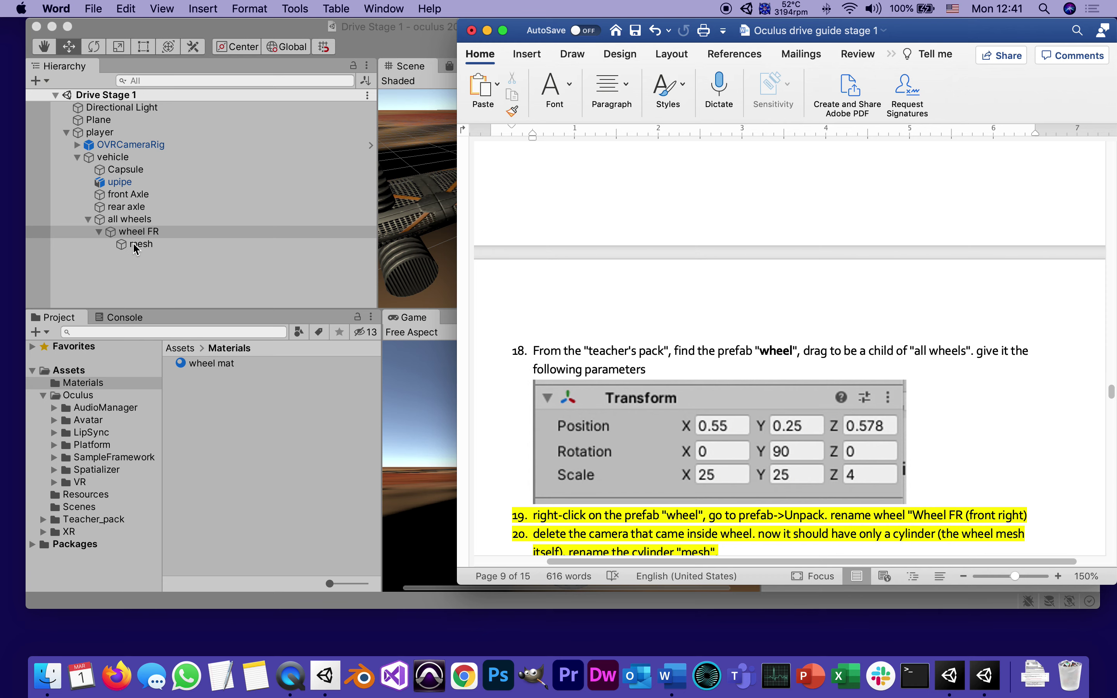
scroll(864, 399, "down", 4)
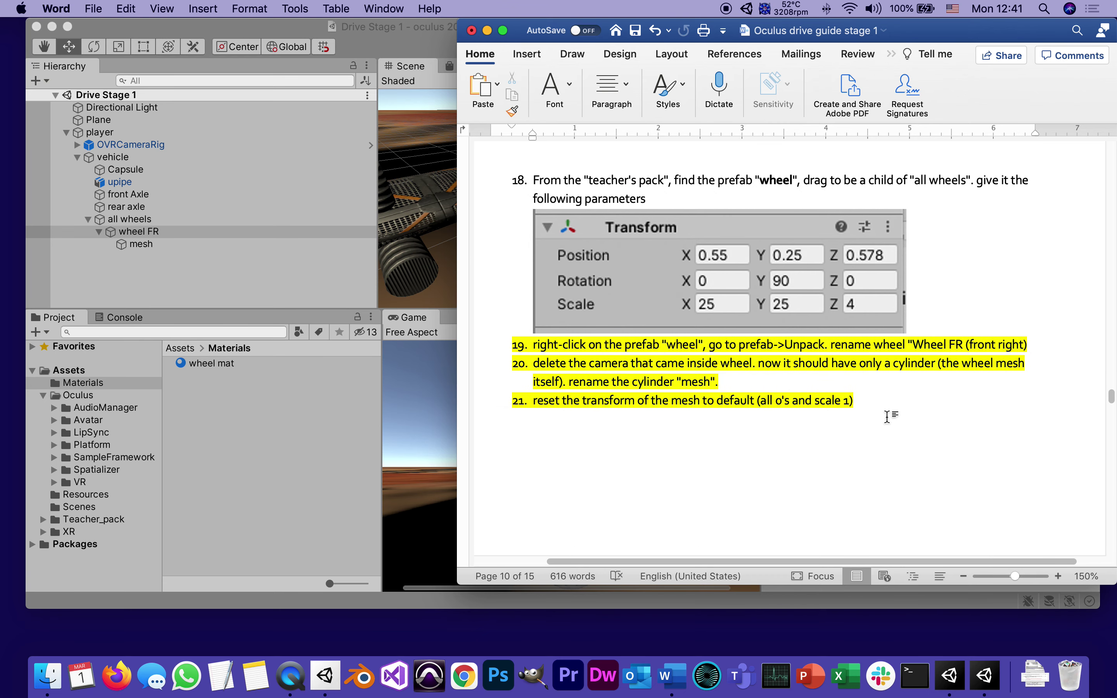
left_click(844, 364)
scroll(865, 415, "down", 10)
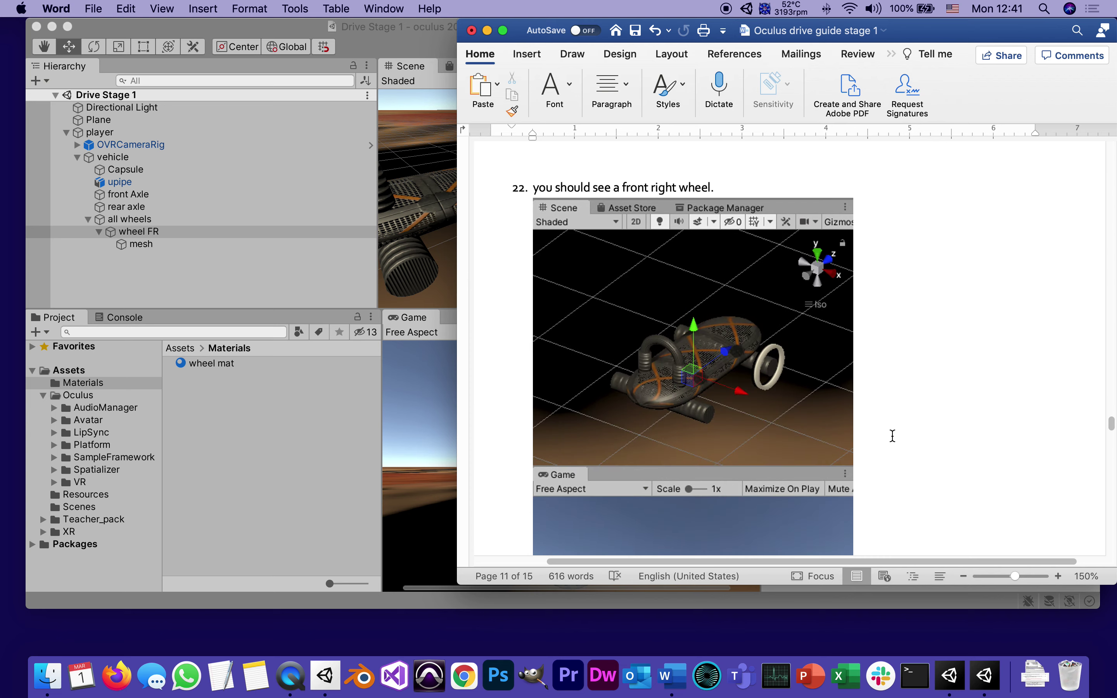
scroll(893, 436, "up", 5)
Step: Switch to Unity and inspect the settings of the wheel FR object, its mesh child and the wheel mat material
left_click(124, 244)
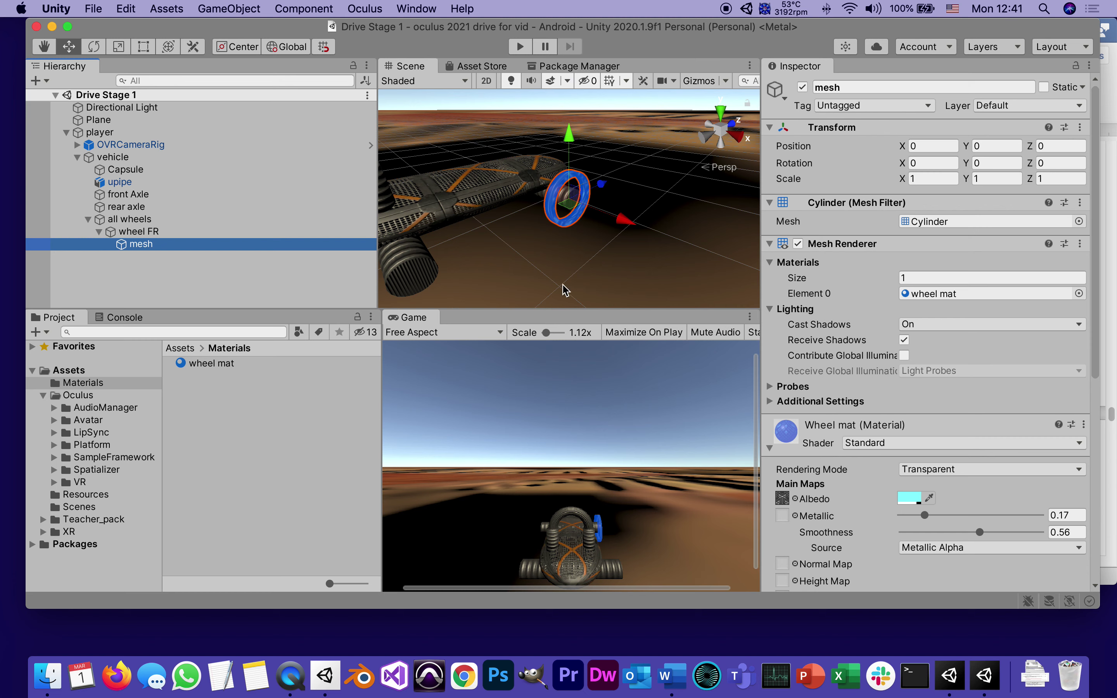
left_click(157, 232)
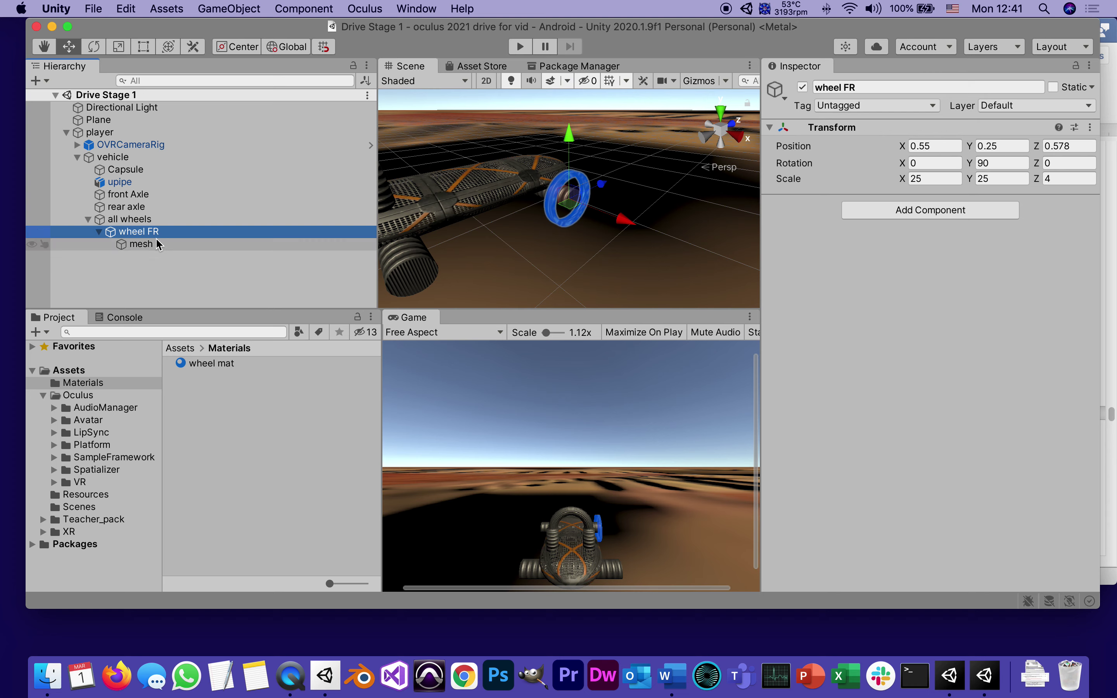
left_click(123, 245)
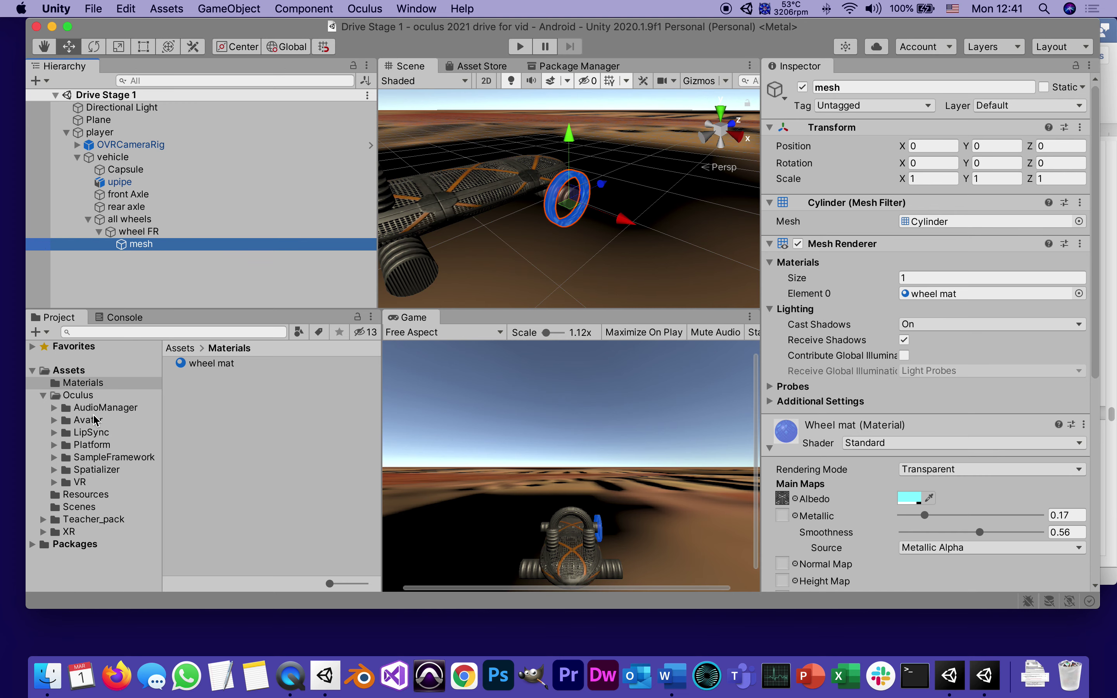
left_click(217, 368)
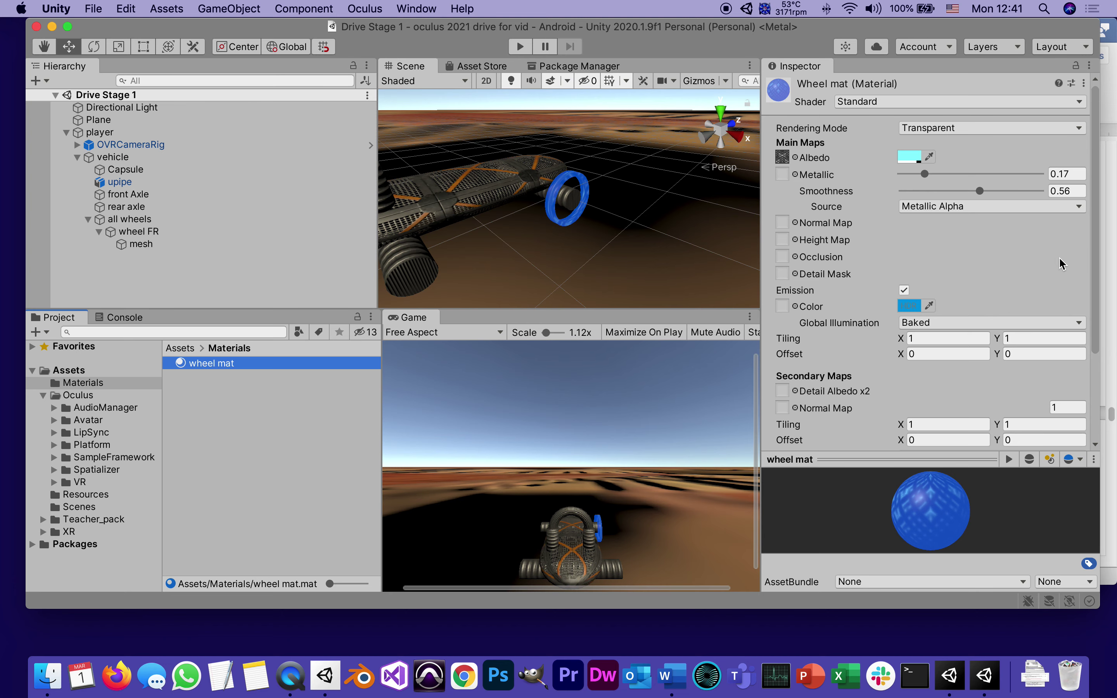
Step: Narrow the Unity window to expose the Word guide, and review step 25 on the wheel material's parameters
left_click_drag(1100, 262, 789, 244)
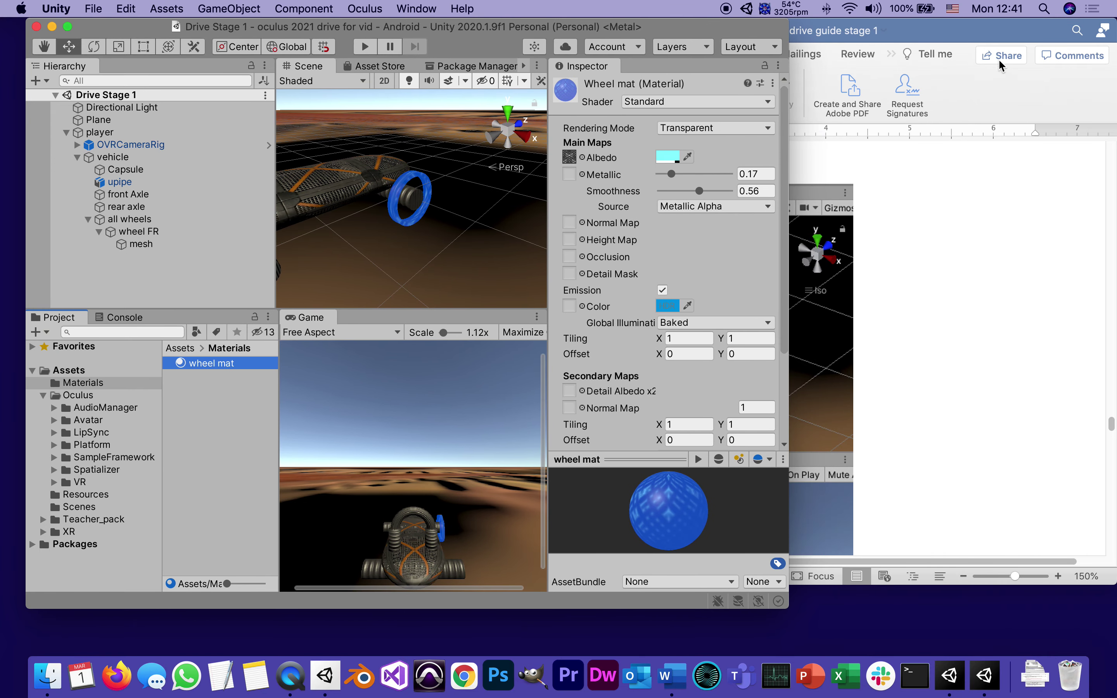
left_click(927, 267)
scroll(925, 295, "down", 10)
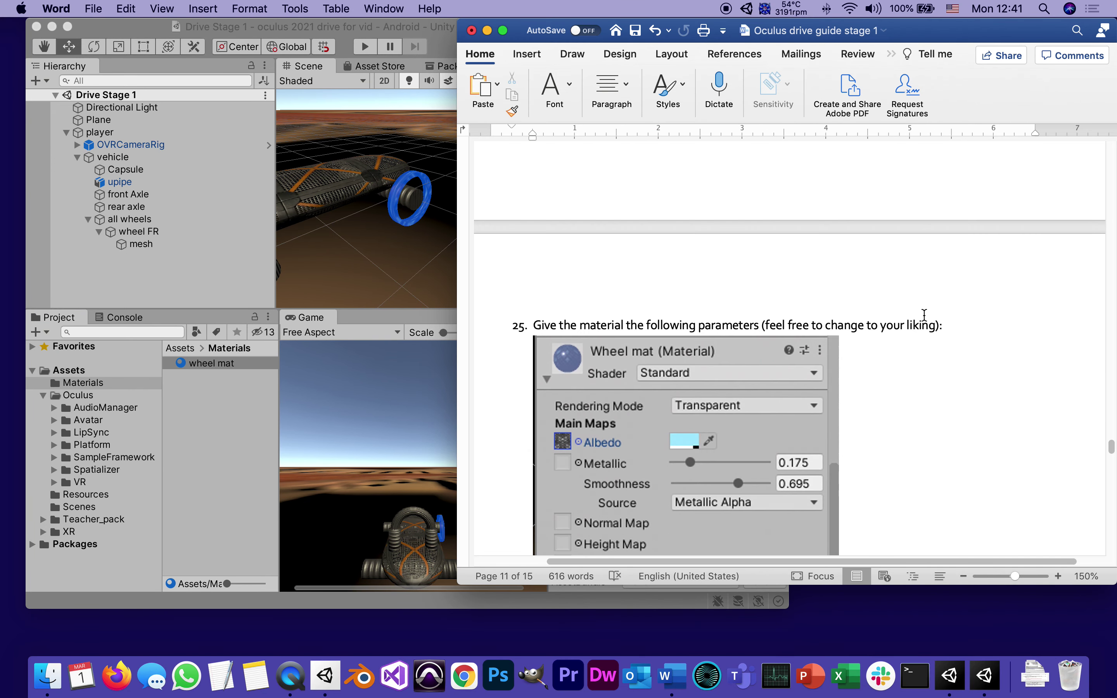
scroll(924, 315, "down", 5)
scroll(923, 315, "up", 6)
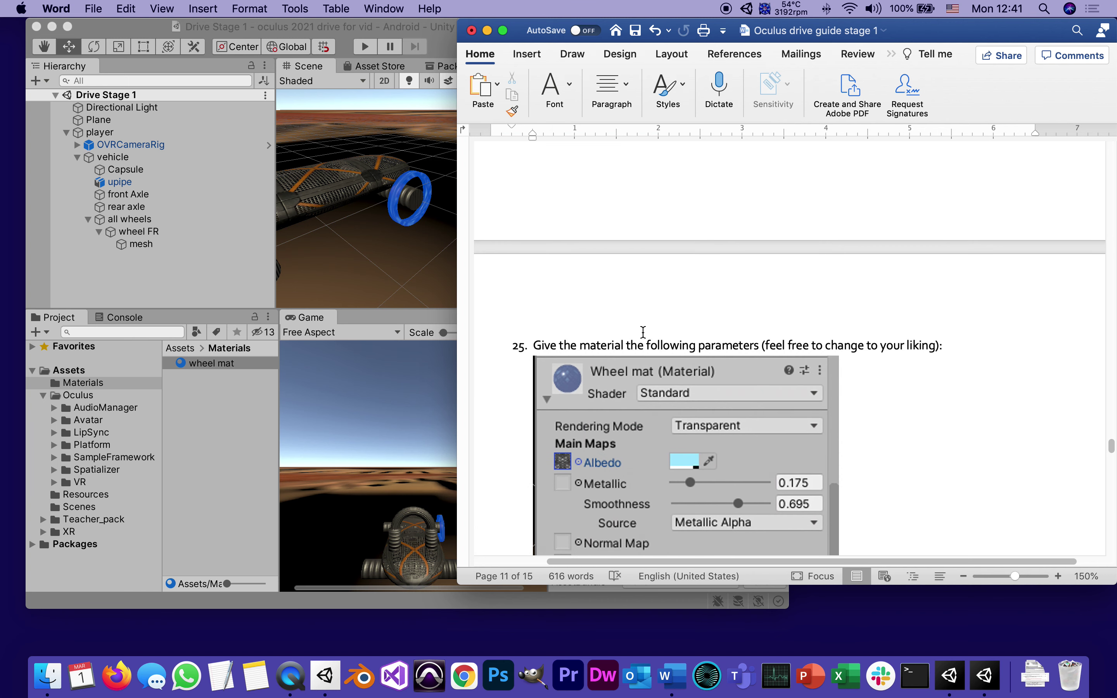
Step: Highlight the step 25 sentence about the material parameters in yellow in the guide
left_click_drag(532, 345, 993, 337)
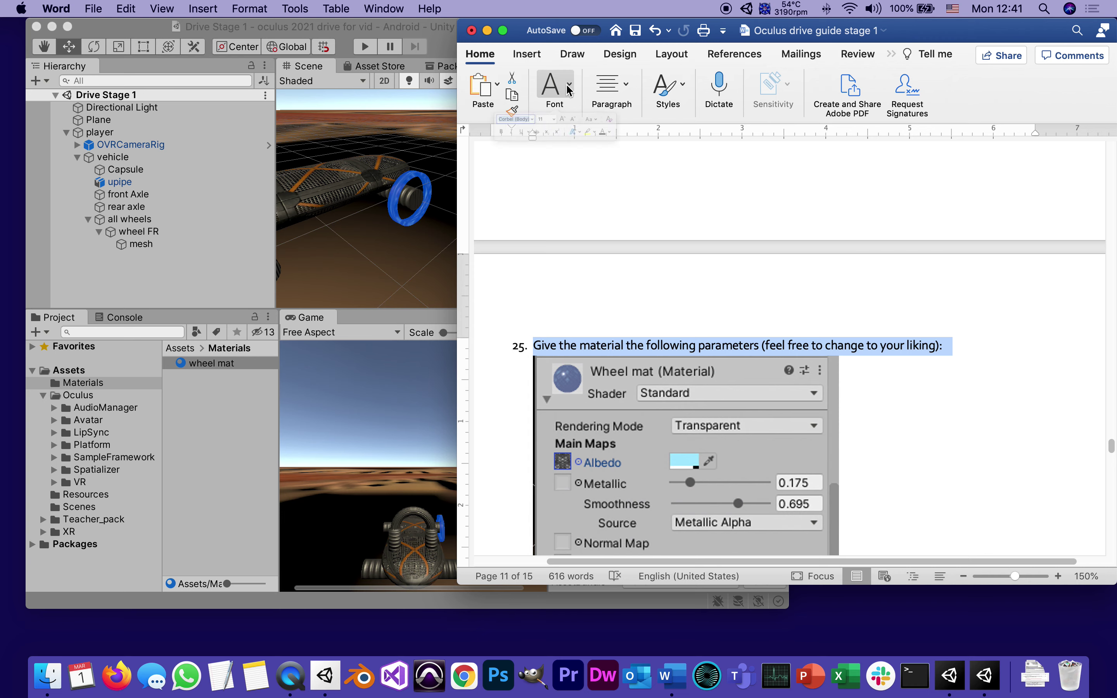
left_click(554, 92)
left_click(621, 160)
left_click(932, 379)
Step: Check guide steps 26 and 27, switch to Unity and duplicate the wheel FR object three times within all wheels
scroll(932, 380, "down", 6)
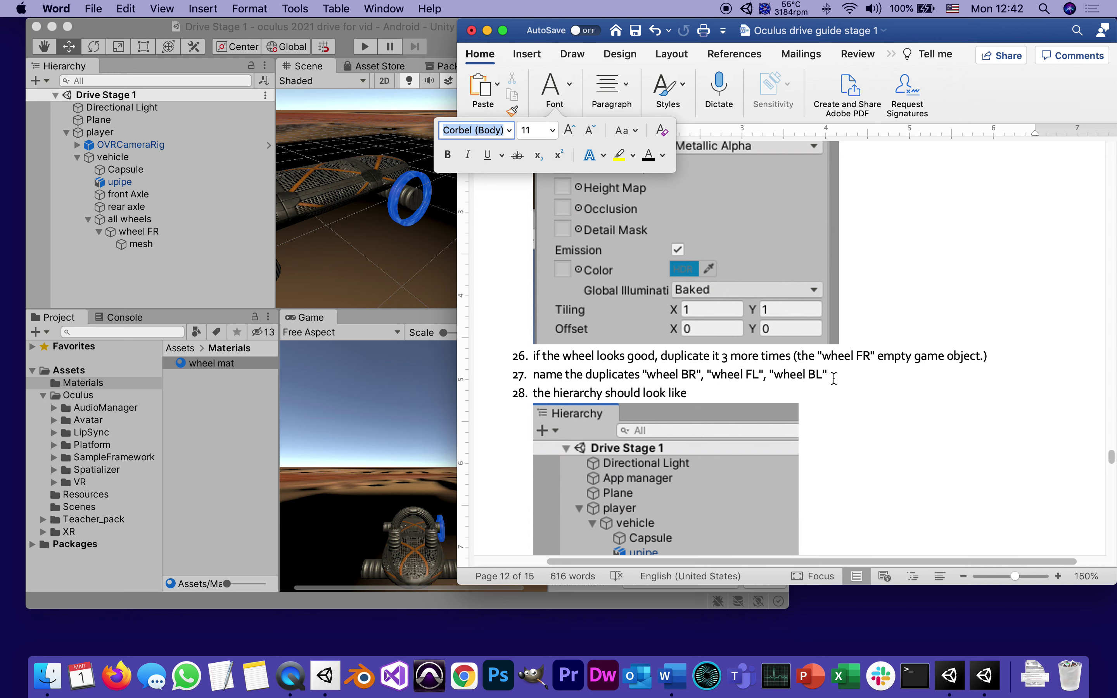
left_click(124, 277)
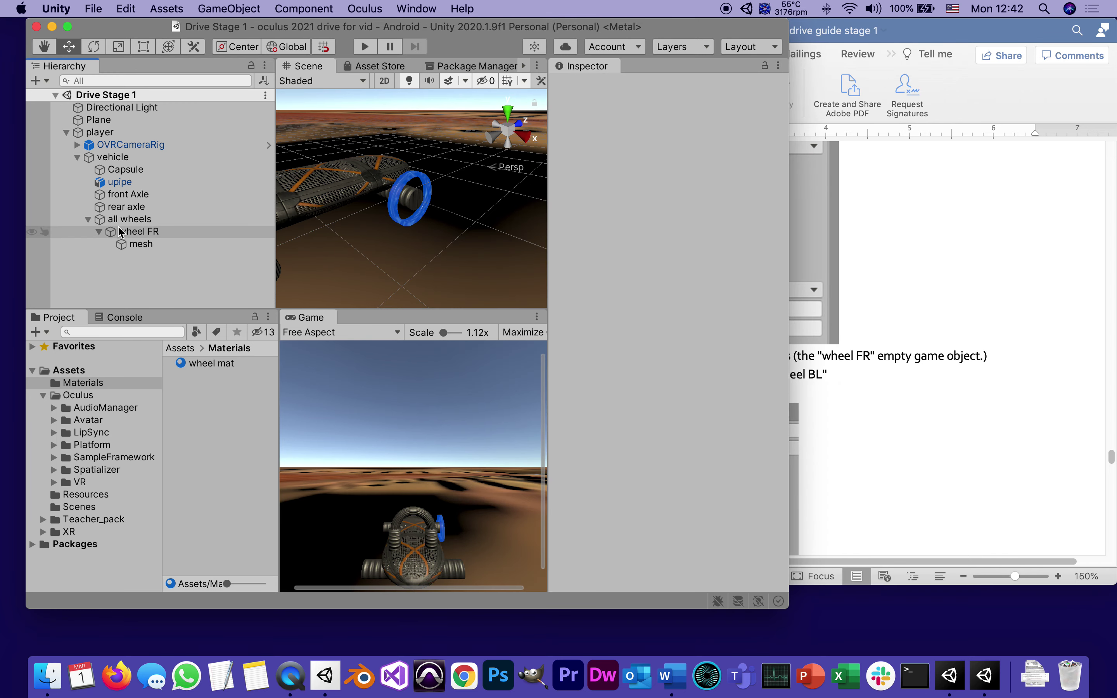
left_click(99, 232)
left_click(111, 234)
right_click(111, 230)
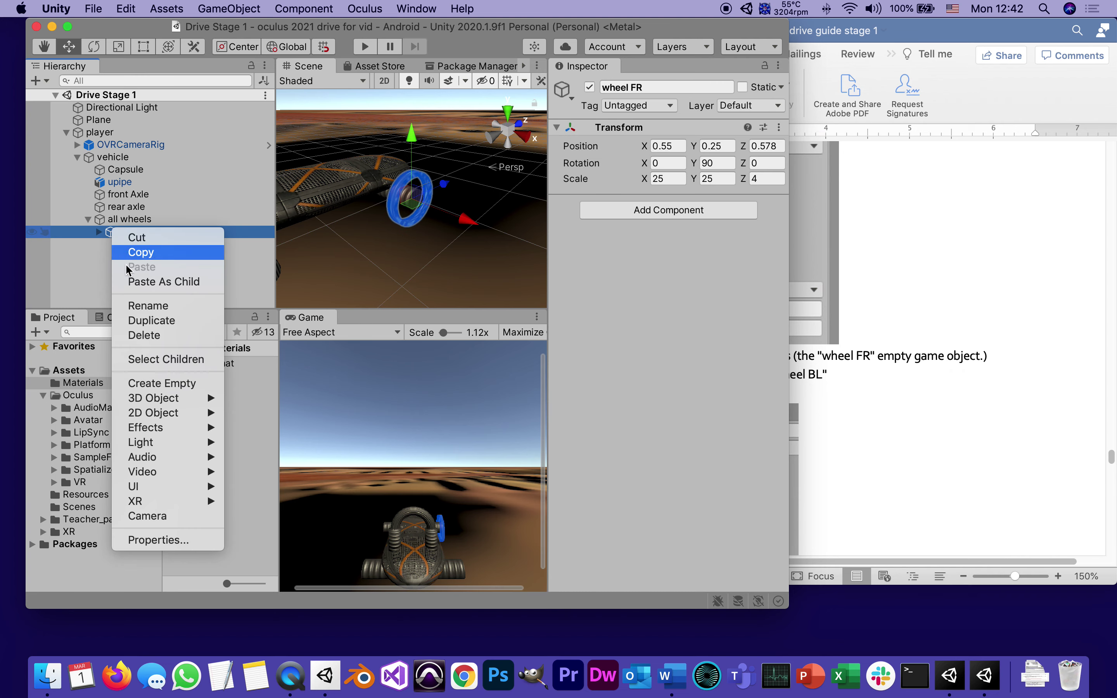
left_click(143, 320)
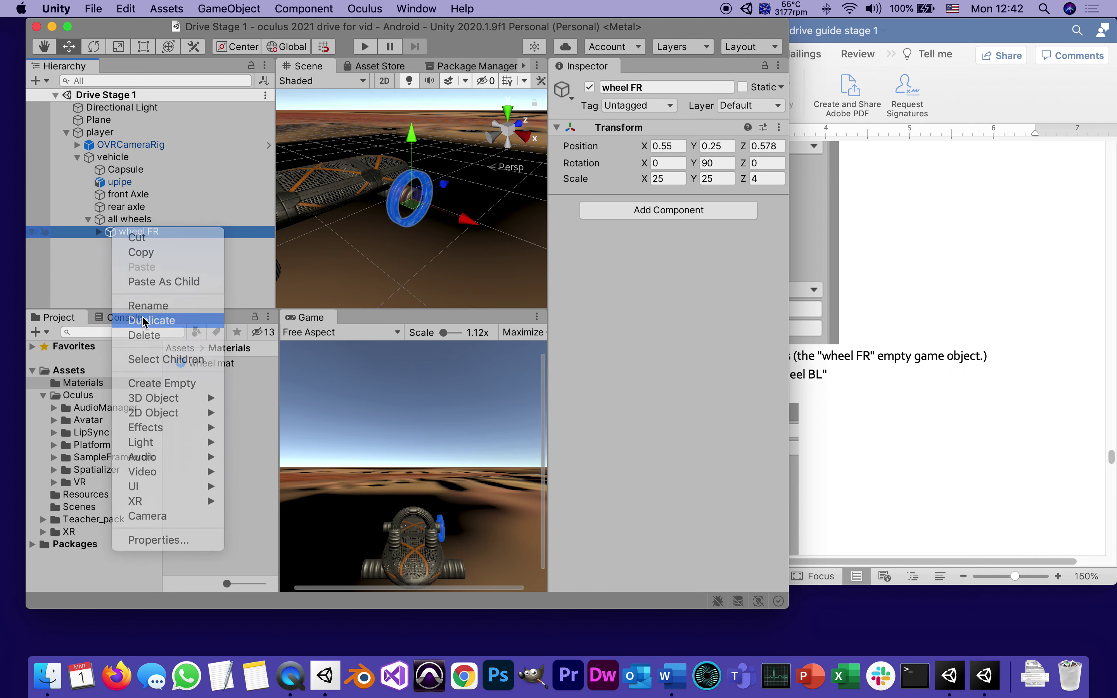
left_click(111, 233)
right_click(112, 233)
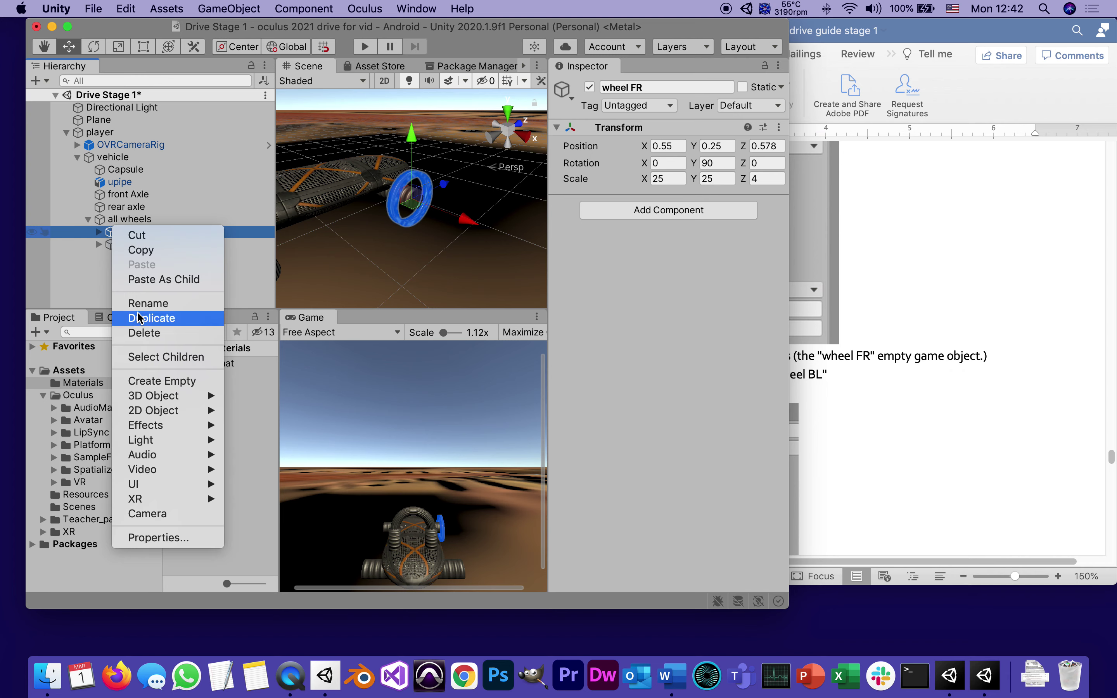
left_click(140, 319)
right_click(112, 236)
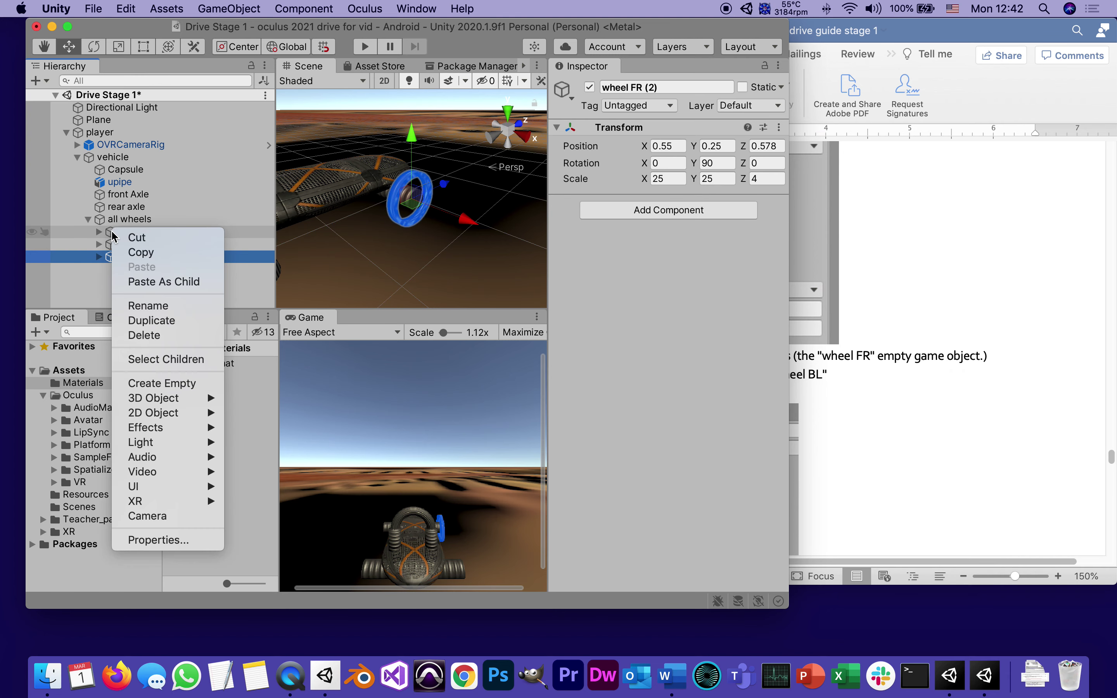
left_click(117, 236)
right_click(114, 235)
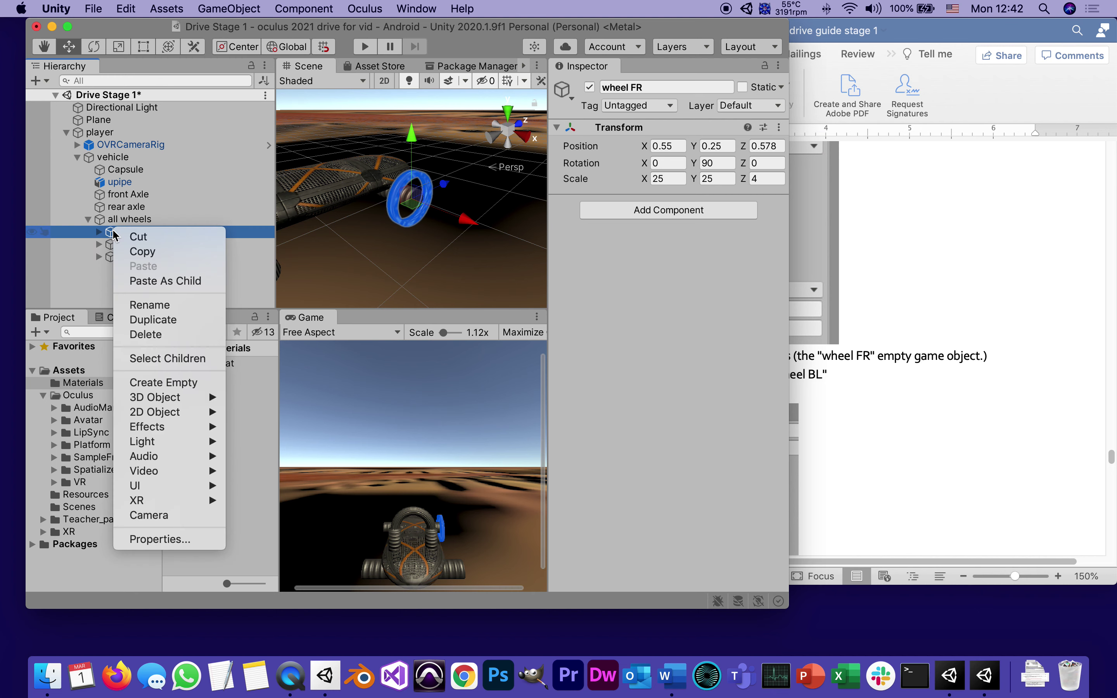
left_click(153, 320)
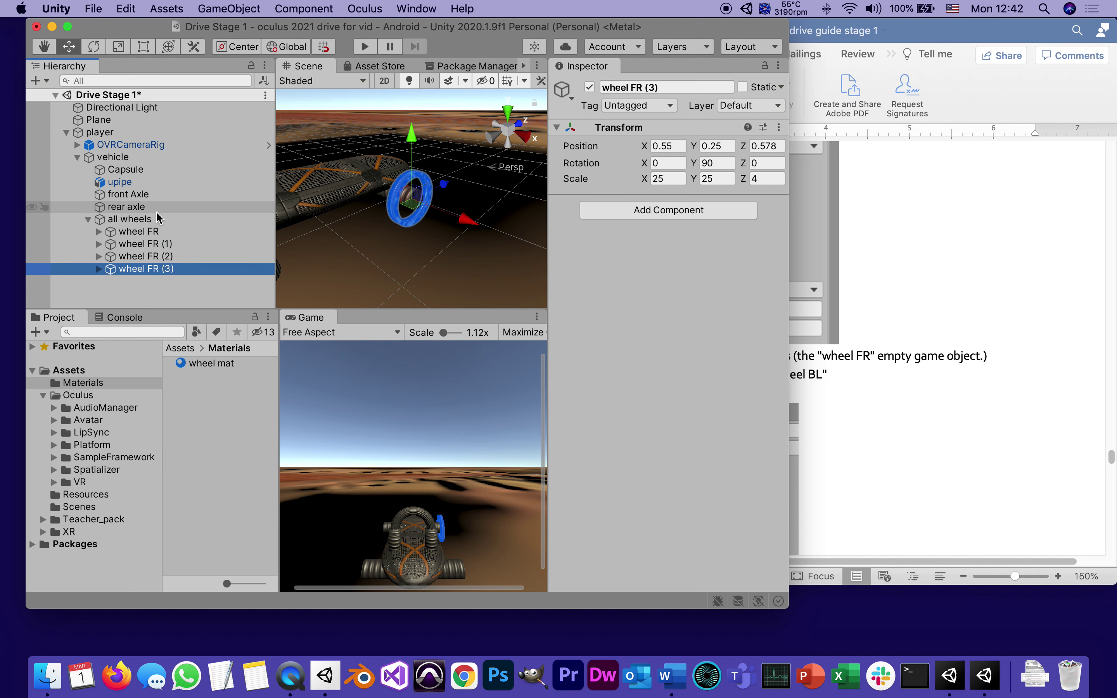
Step: Rename the first wheel duplicate, wheel FR (1), as wheel BR
left_click(150, 247)
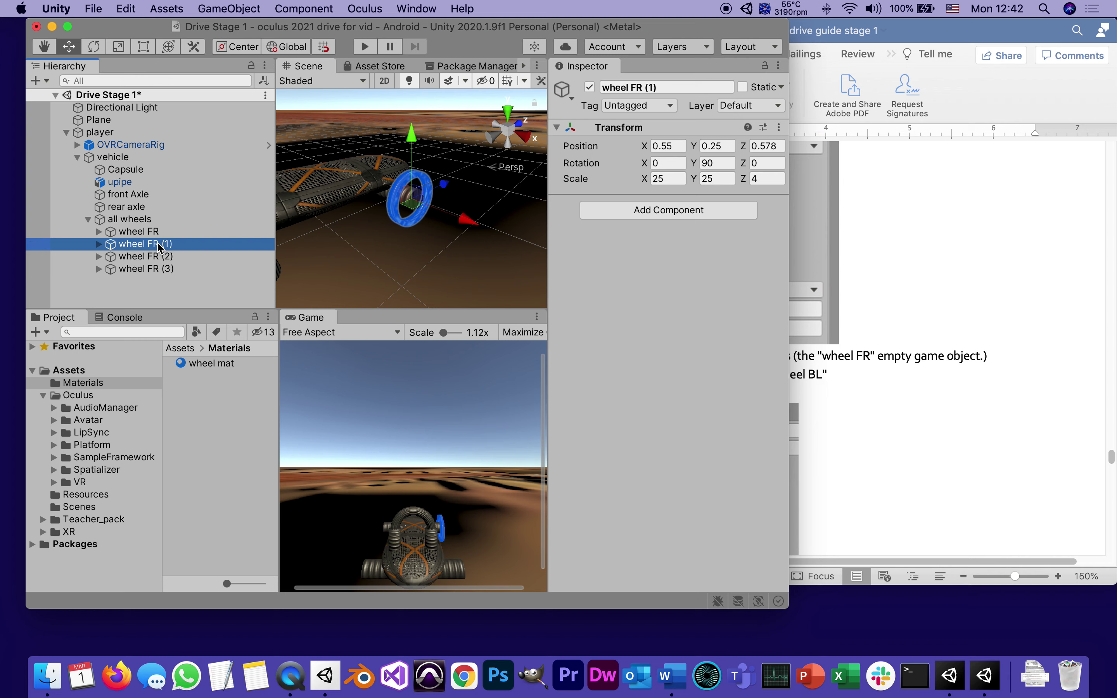
left_click(157, 246)
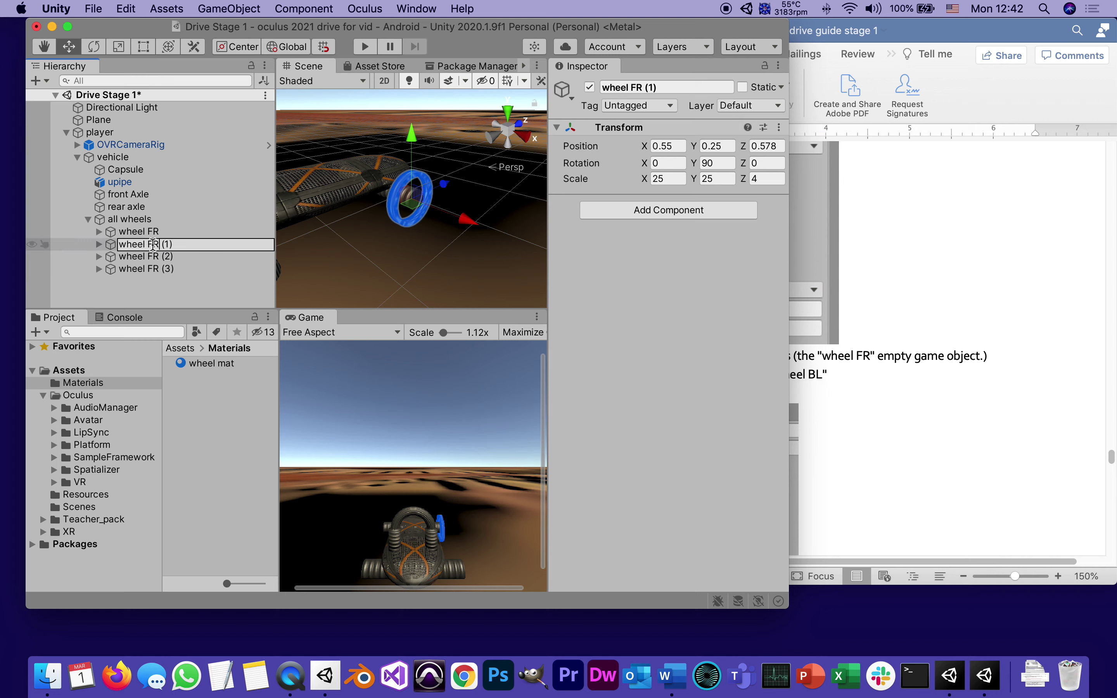
mouse_move(153, 244)
left_mouse_down()
mouse_move(181, 245)
mouse_move(153, 245)
left_mouse_up()
type("BR")
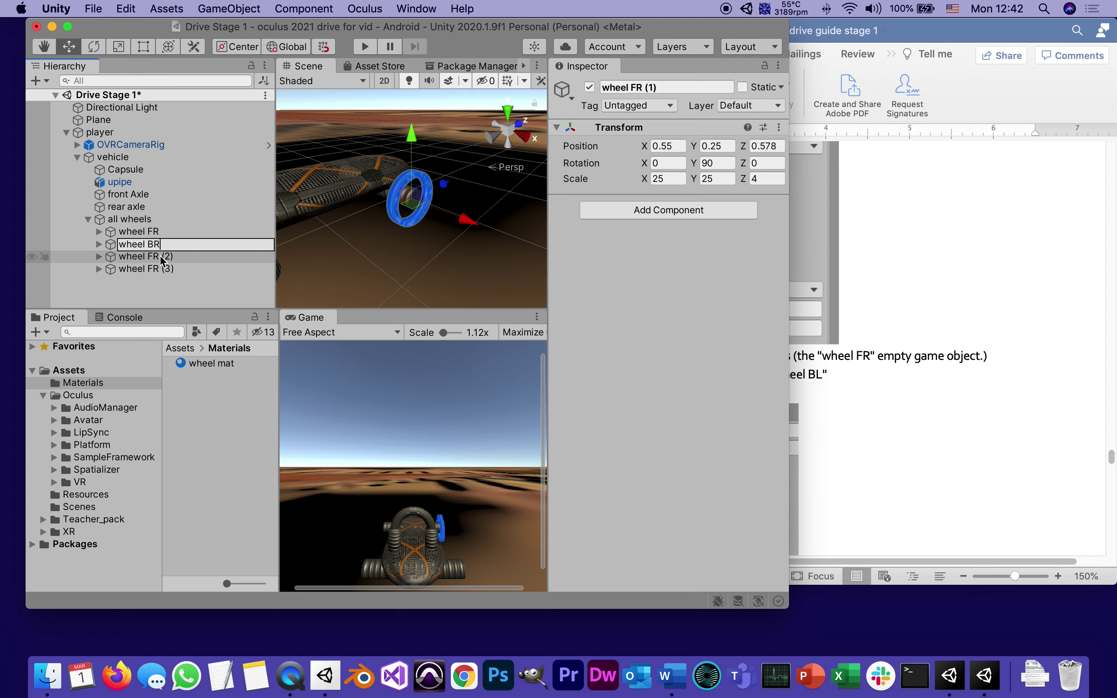
Step: Rename the second wheel duplicate, wheel FR (2), as wheel FL
left_click(162, 260)
left_click(157, 259)
left_click_drag(153, 256, 191, 257)
type("L")
Step: Rename the third wheel duplicate, wheel FR (3), as wheel BL
left_click(170, 271)
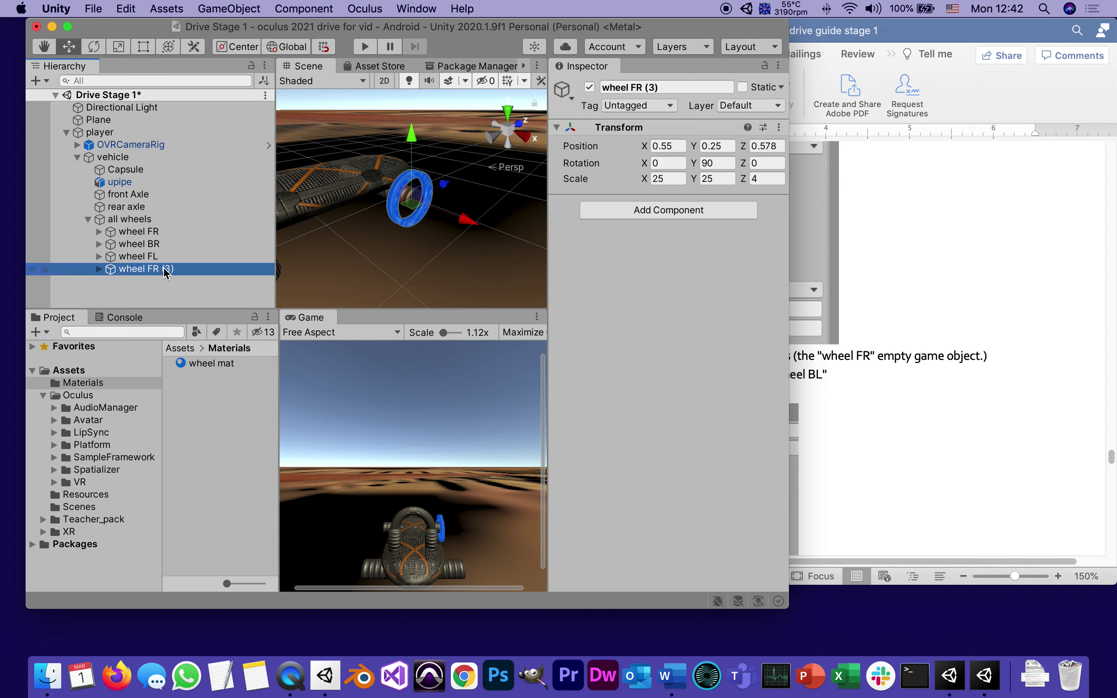
left_click(157, 269)
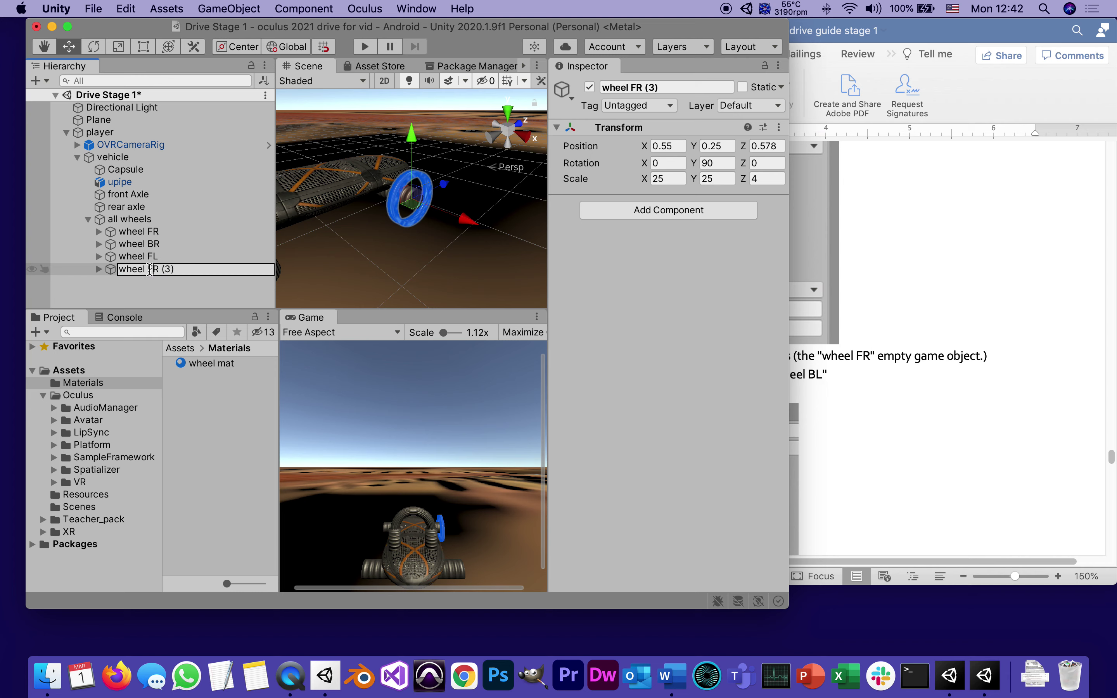
left_click_drag(148, 270, 186, 269)
type("BL")
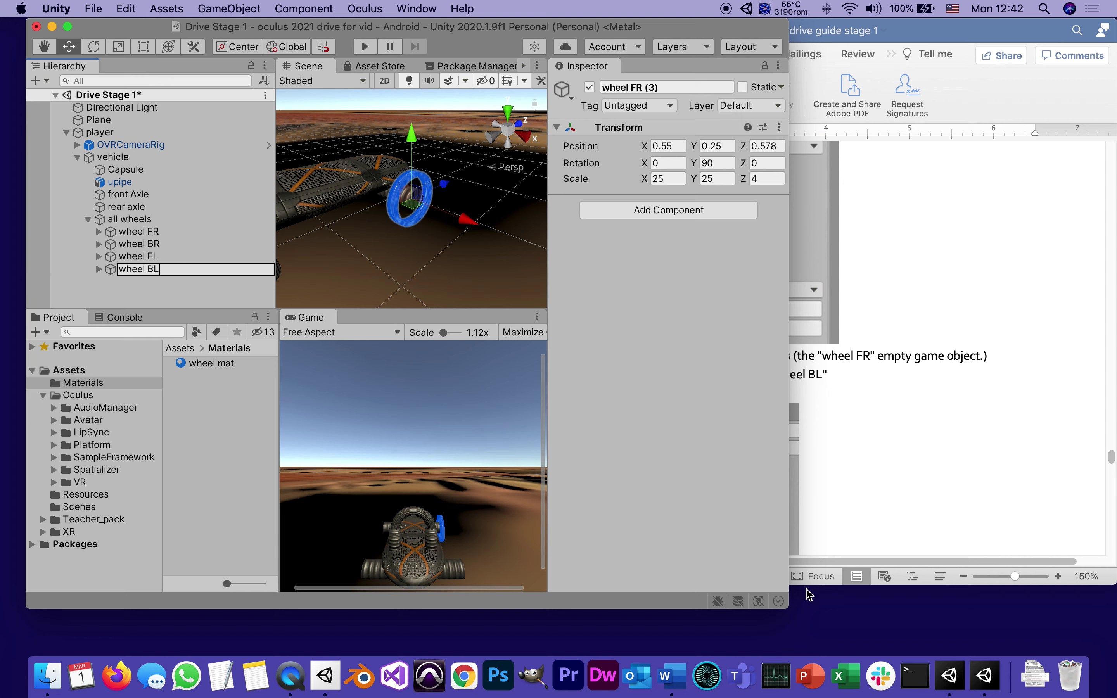
Step: Switch to the Word guide and review the expected hierarchy in step 28 and the wheel transform parameters in step 29
left_click(894, 485)
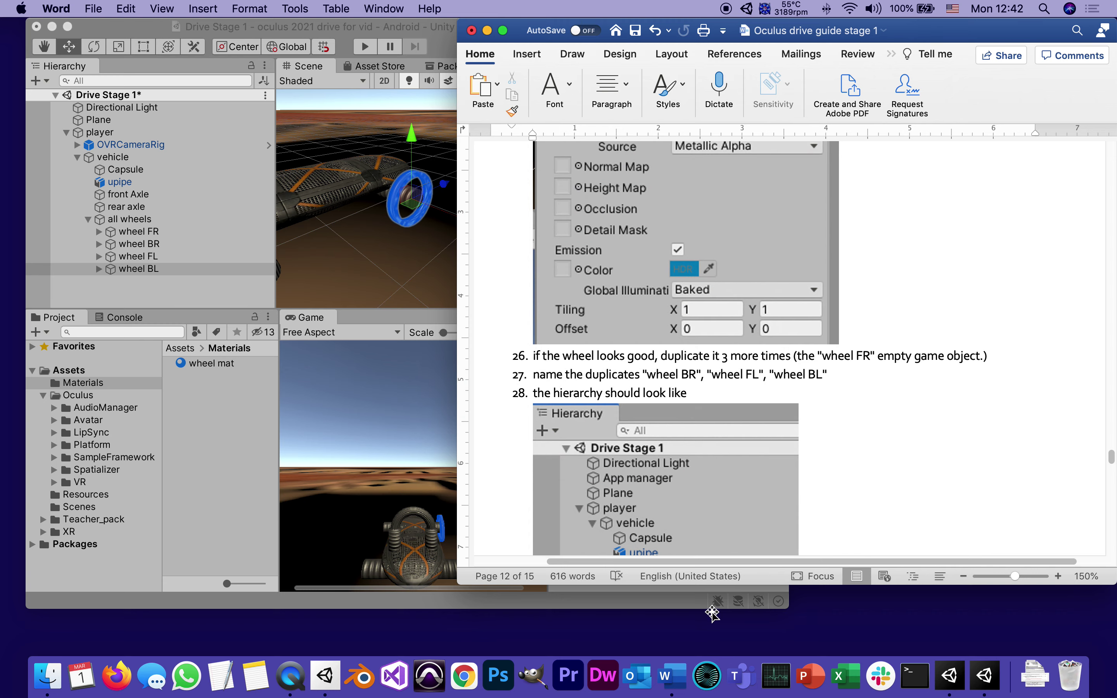
scroll(842, 466, "down", 5)
scroll(844, 468, "down", 1)
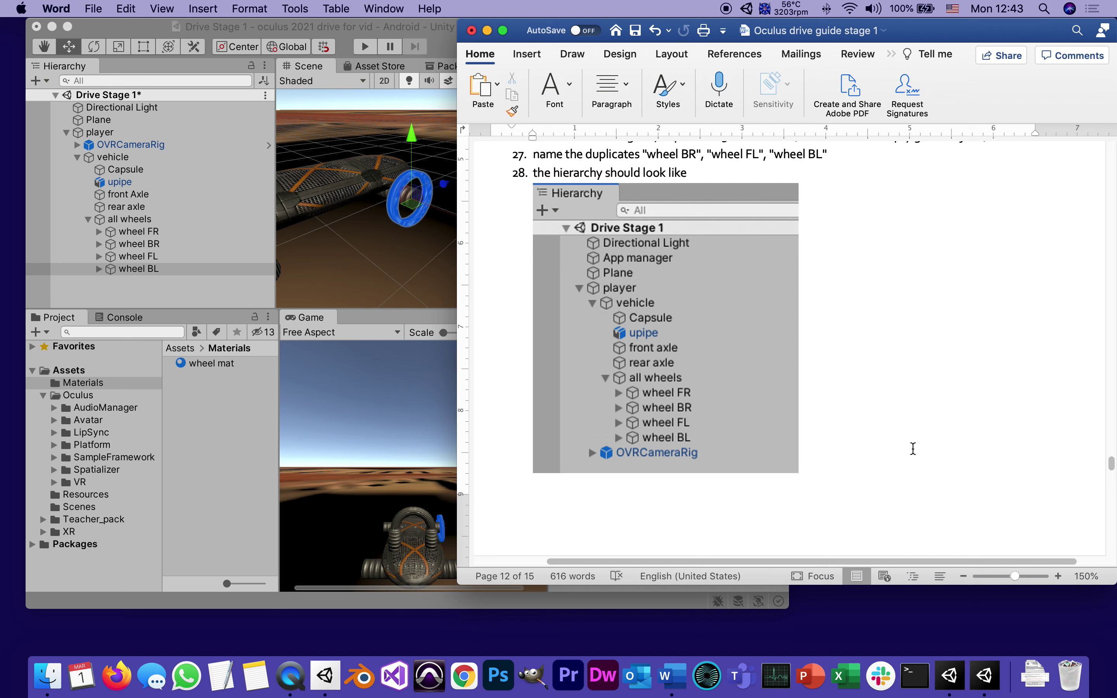
scroll(912, 448, "down", 10)
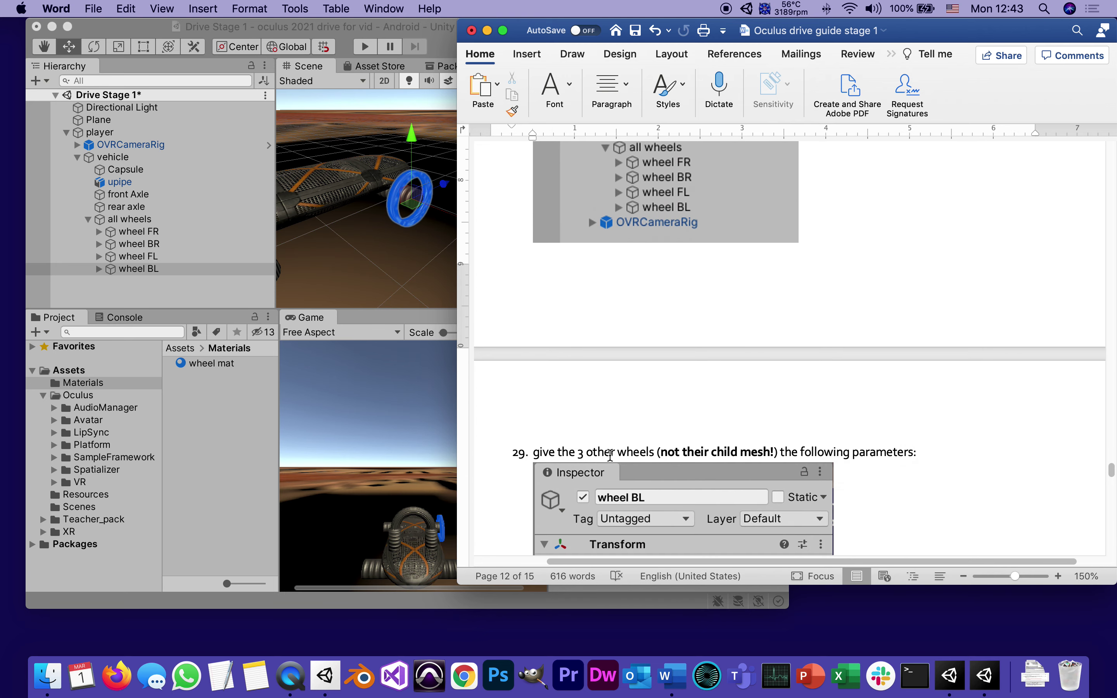
scroll(615, 454, "down", 3)
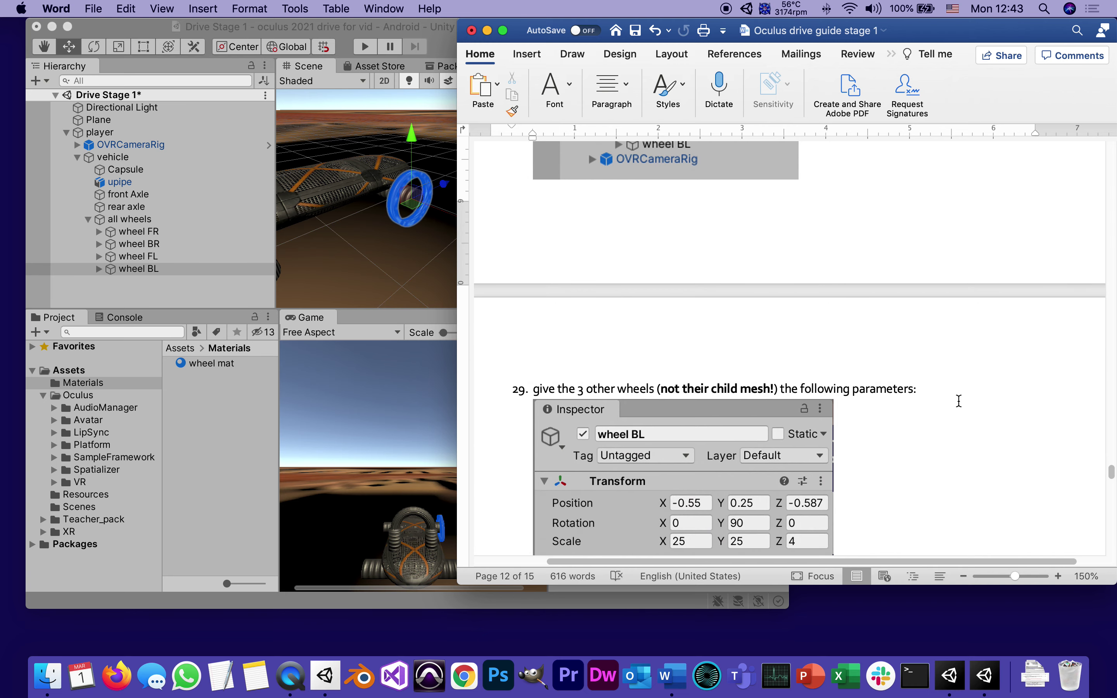
scroll(958, 399, "down", 7)
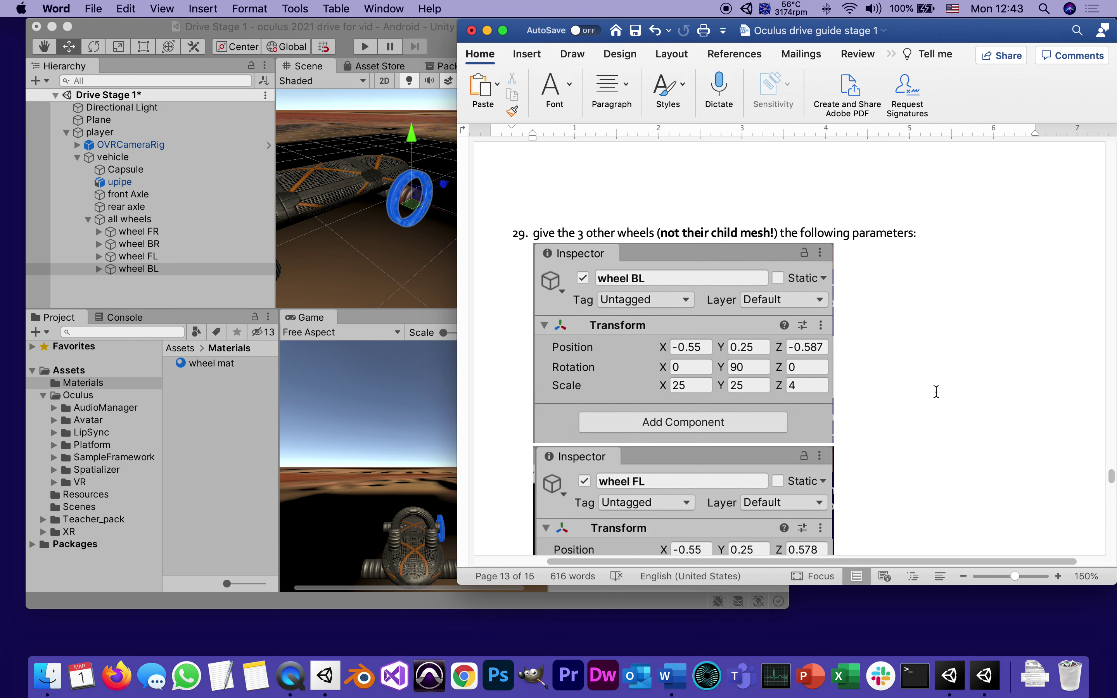
scroll(936, 392, "down", 2)
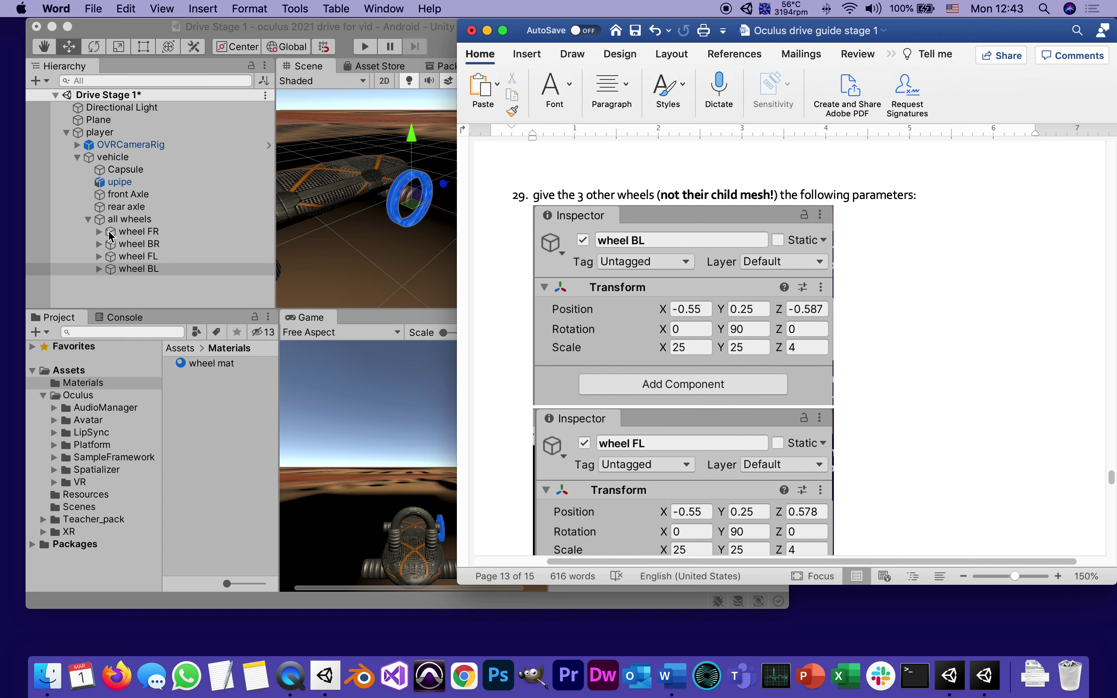
Step: Set wheel BR's Z position to -0.578 and save the scene
left_click(111, 236)
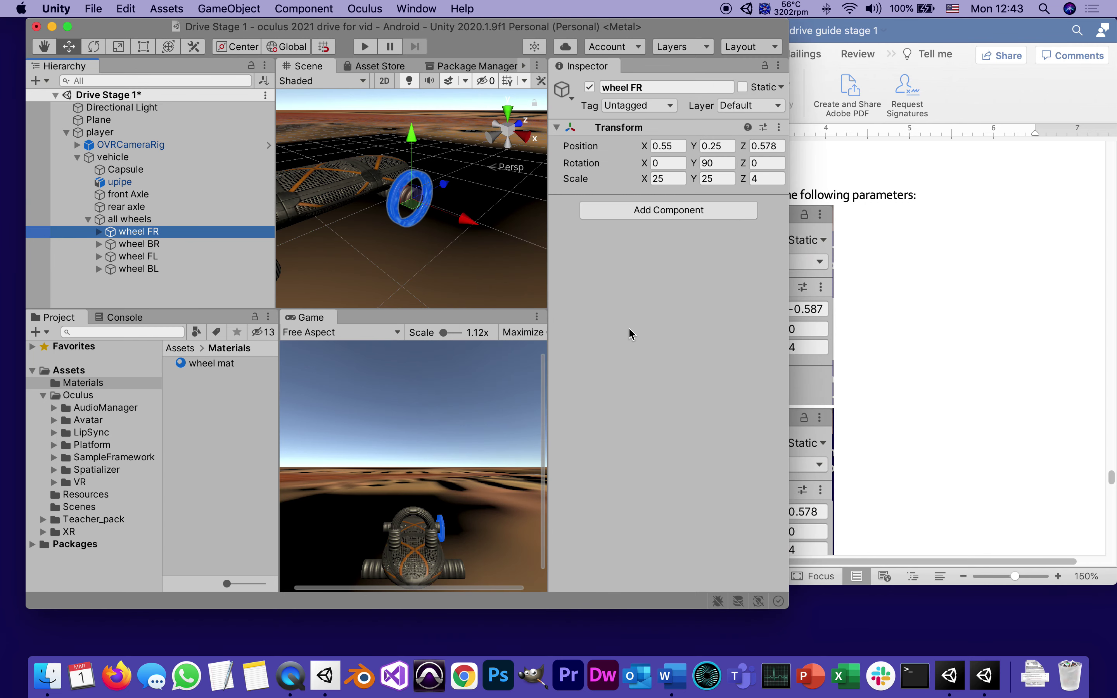
left_click(117, 244)
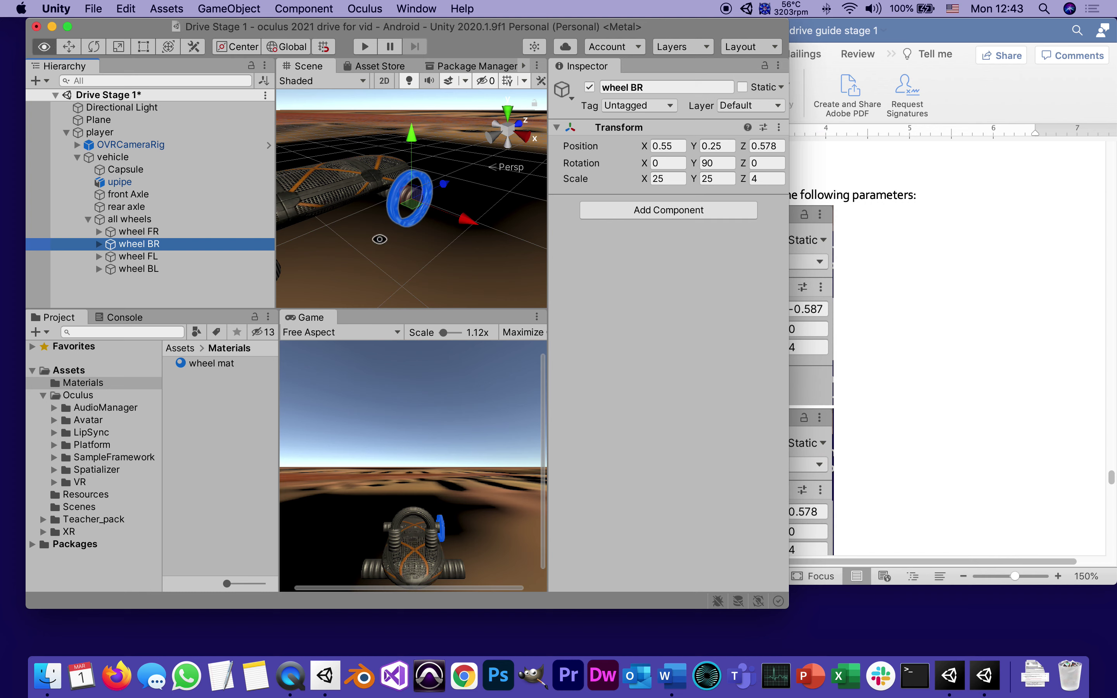
left_click_drag(379, 240, 457, 230, "alt")
left_click(755, 146)
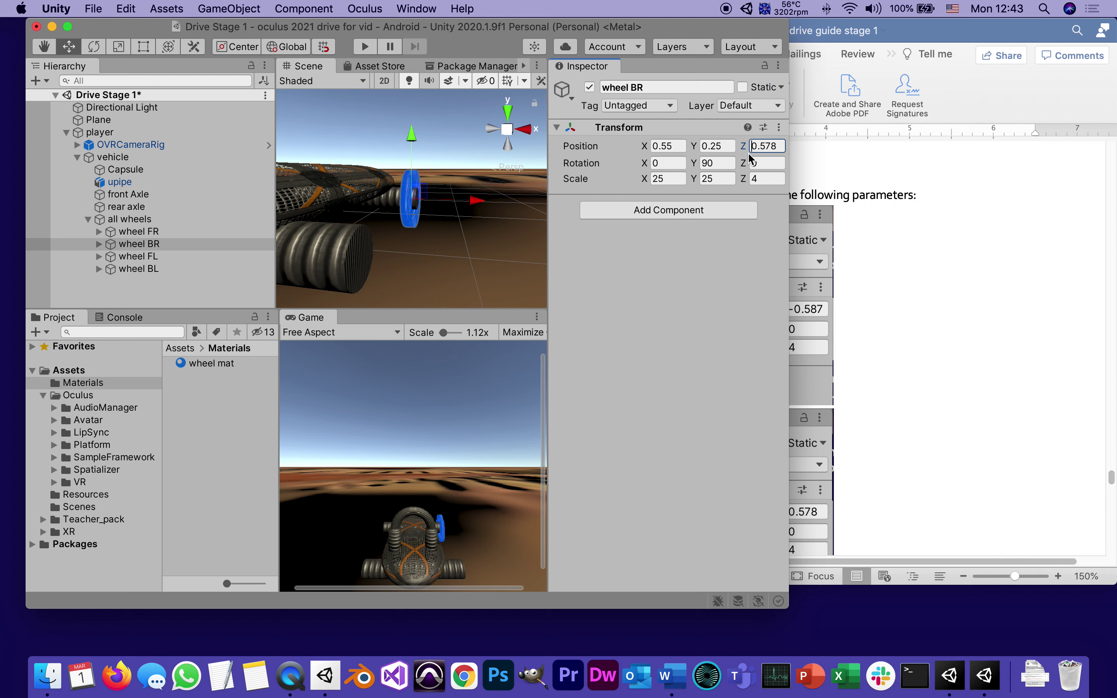
type("-")
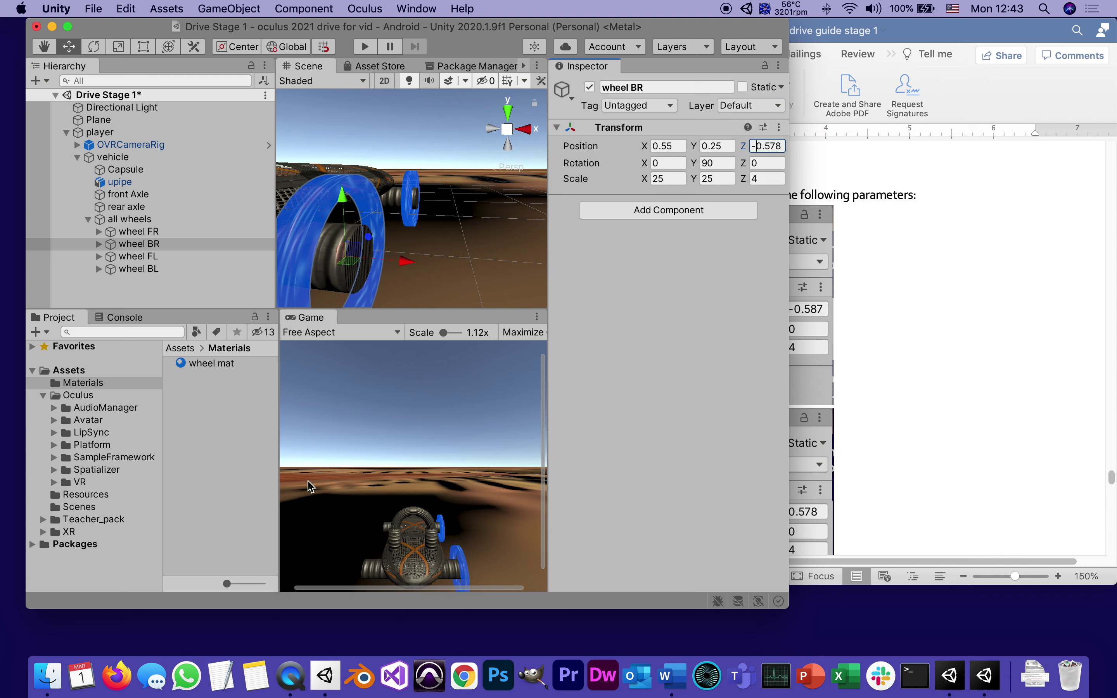
key("super+s")
Step: Select wheel FL, narrow the Unity window and consult the Word guide's transform parameters for wheel FL
left_click(115, 256)
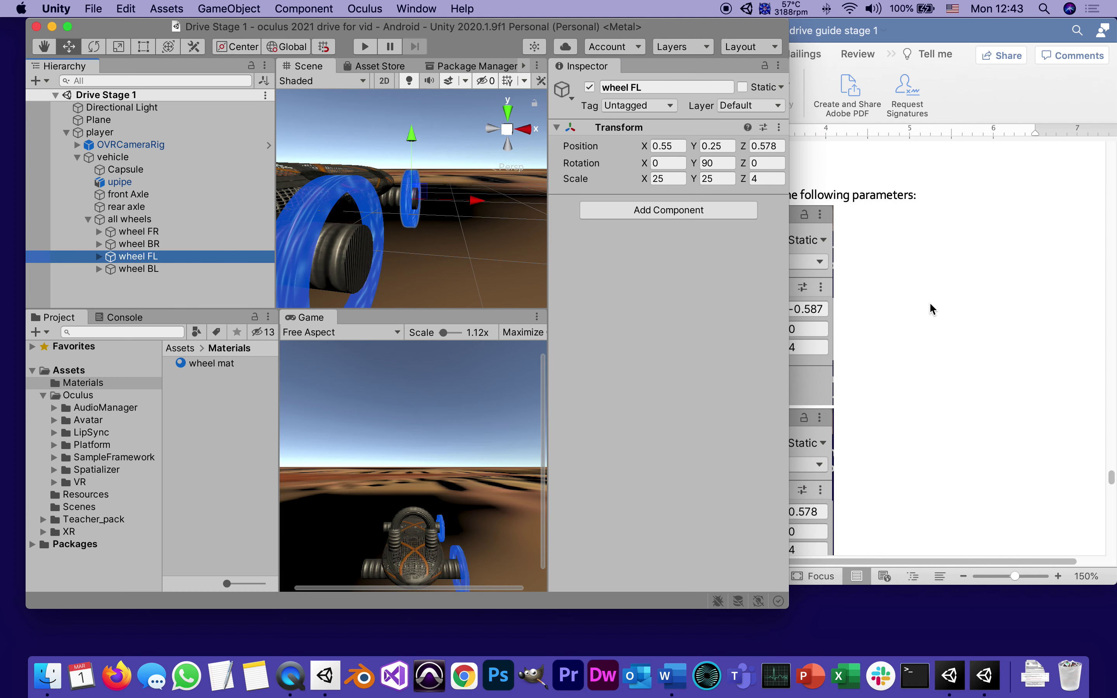
scroll(930, 308, "down", 1)
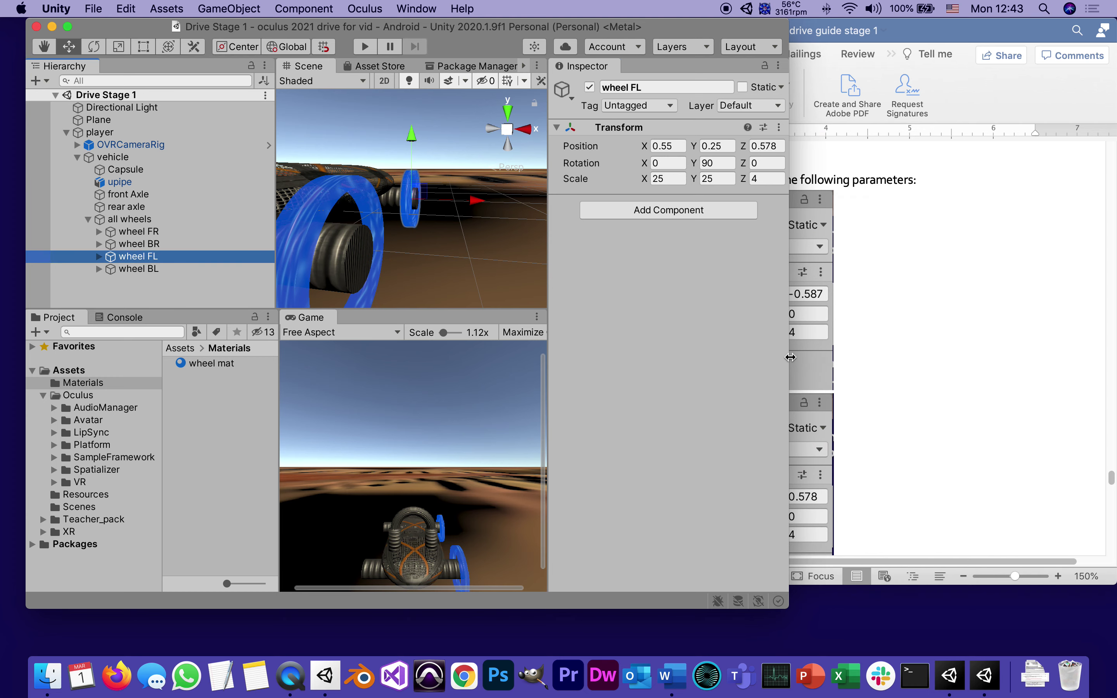
left_click_drag(790, 357, 751, 358)
left_click(848, 561)
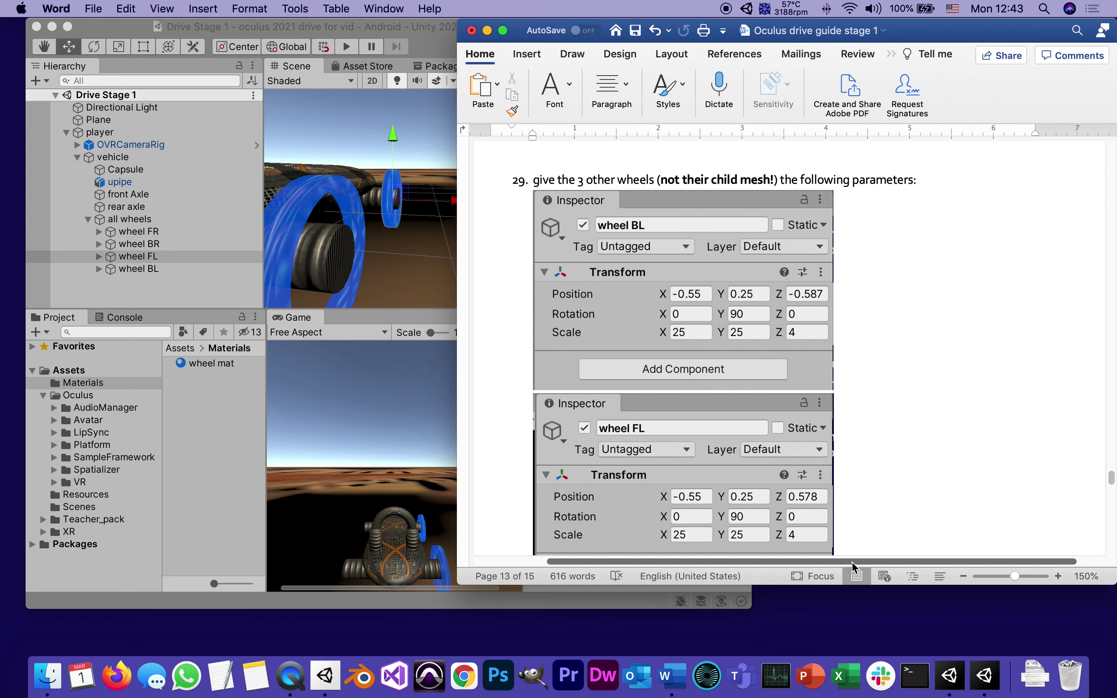
left_click_drag(847, 562, 677, 563)
scroll(1051, 349, "down", 5)
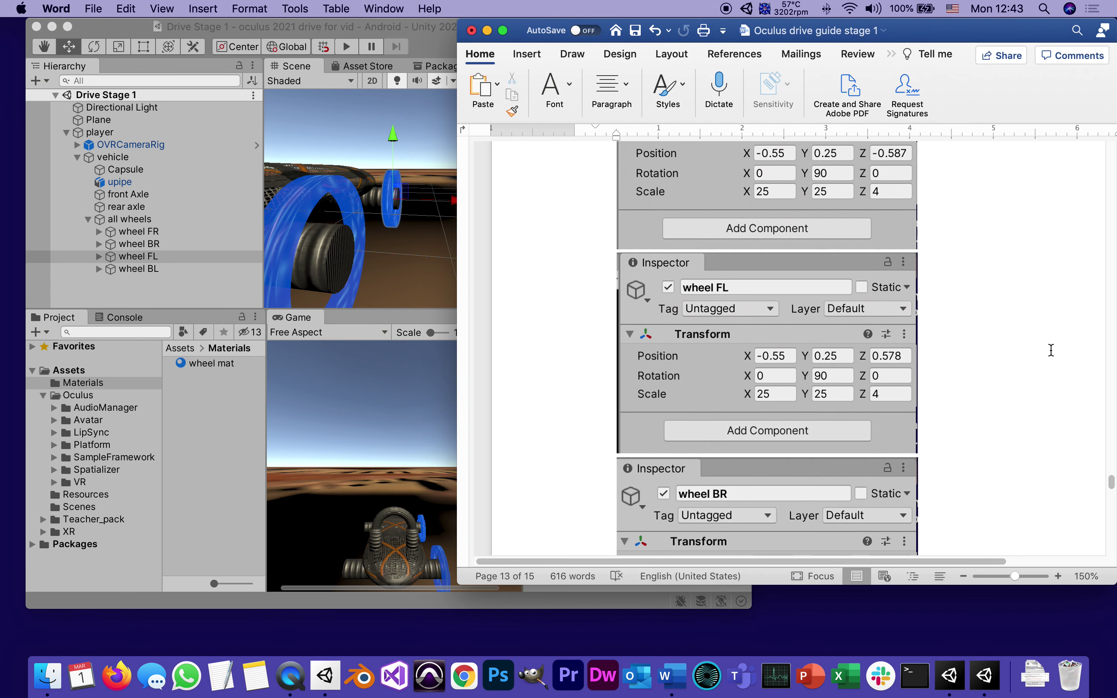
scroll(1047, 350, "down", 4)
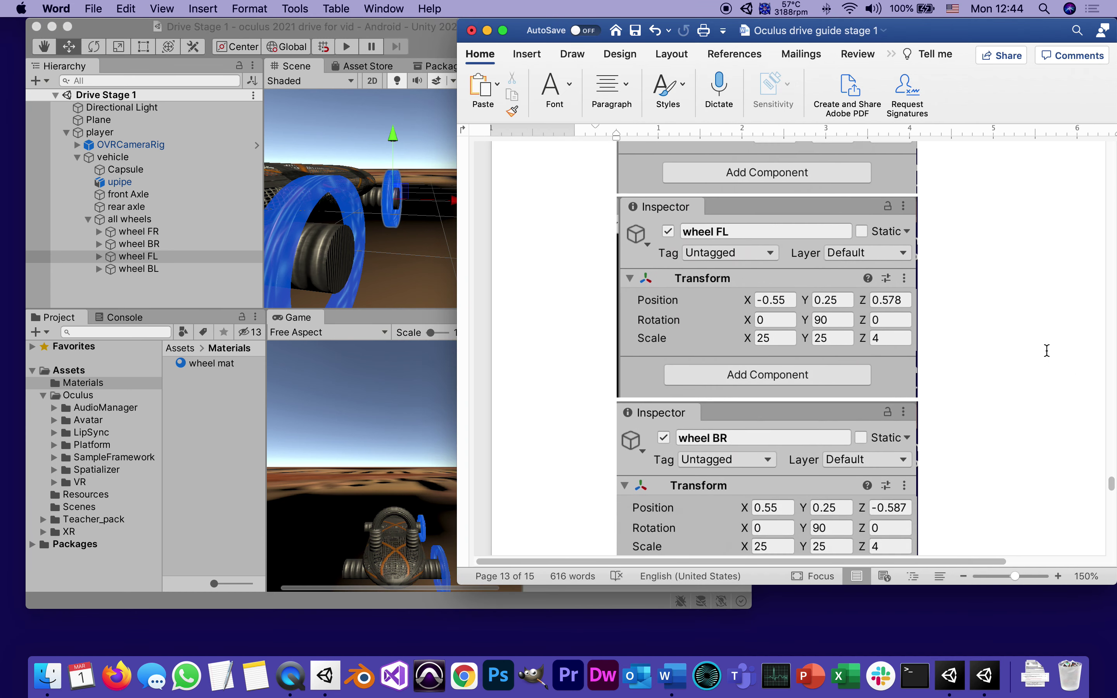
Step: Back in Unity, set wheel FL's X position to -0.55
left_click(100, 262)
left_click(617, 145)
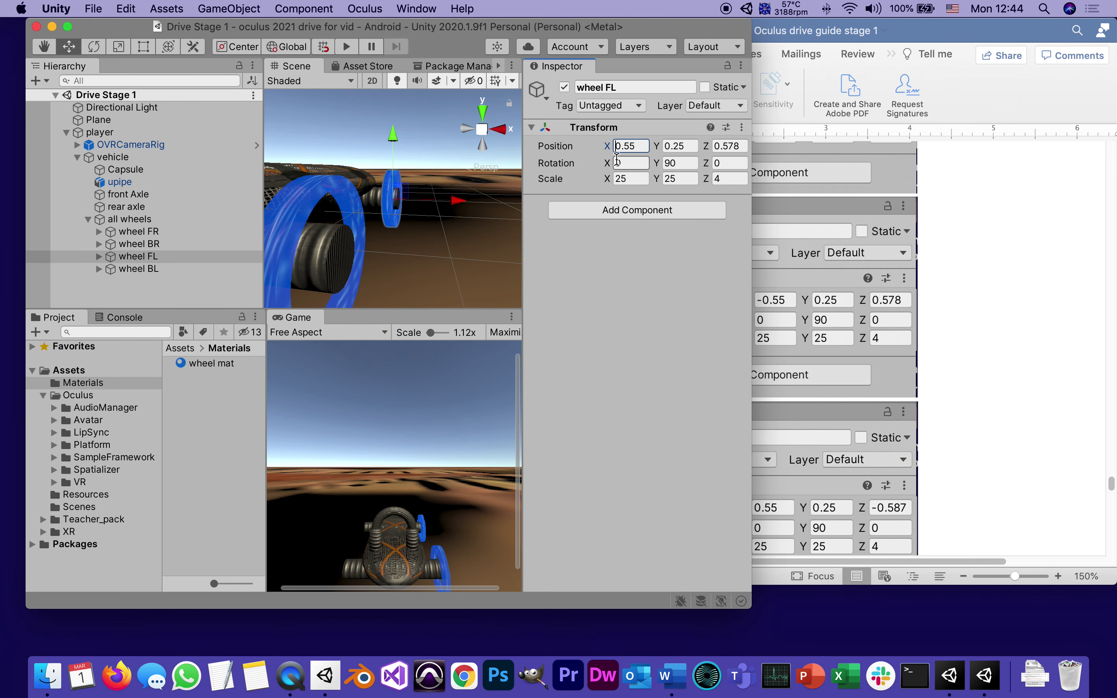
type("-")
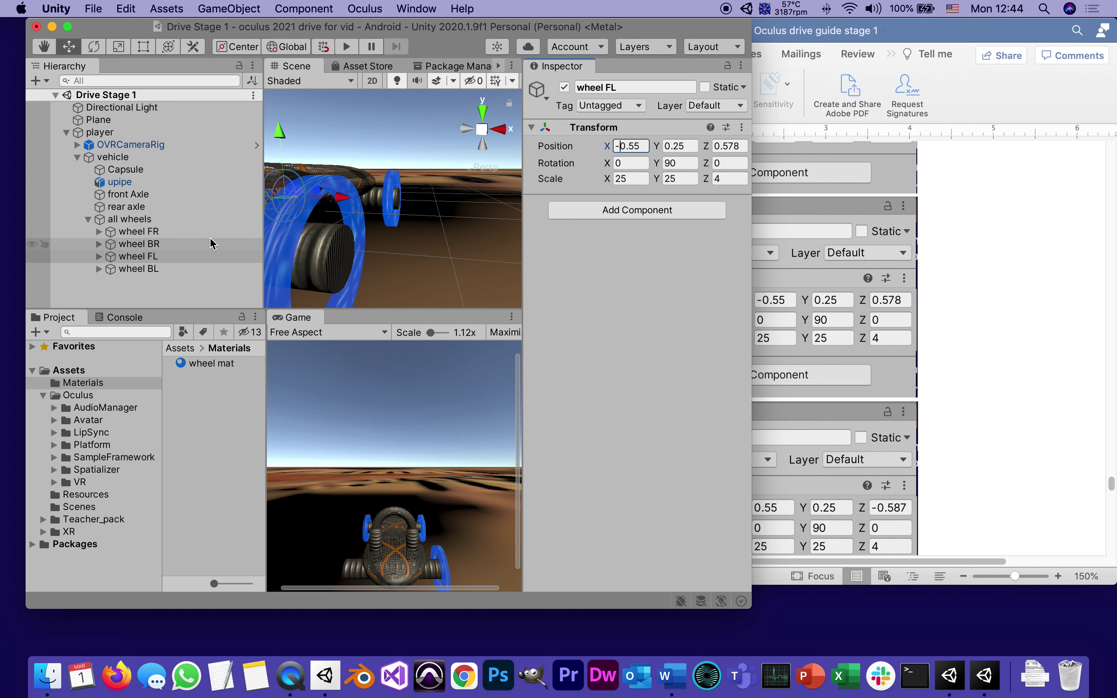
left_click(482, 112)
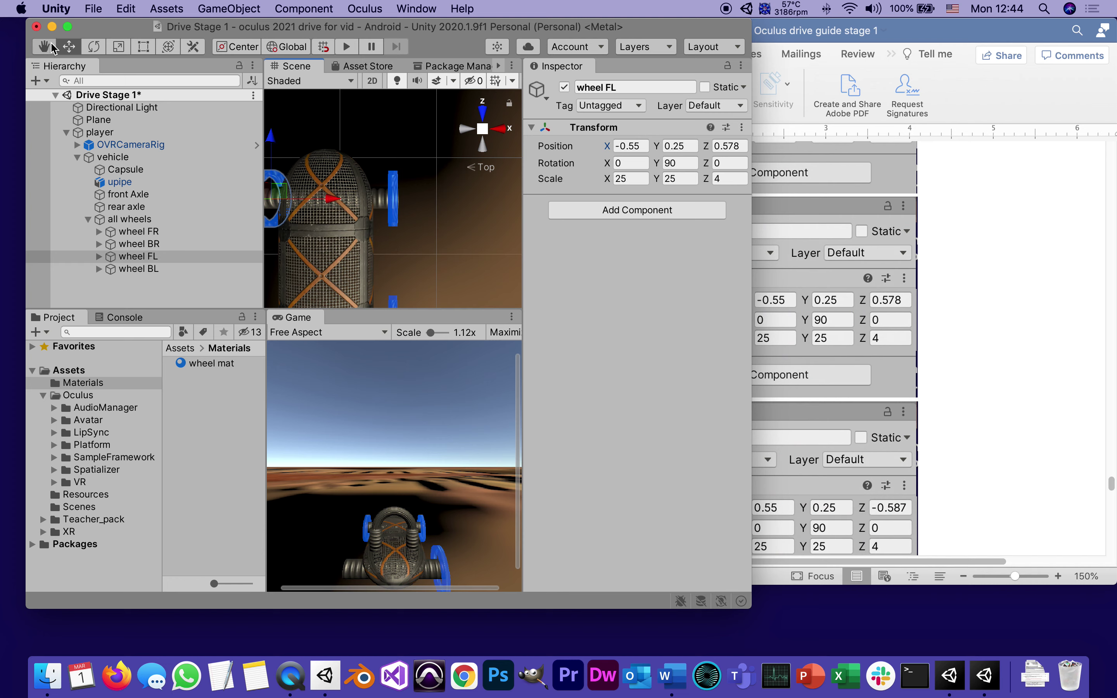
key("q")
scroll(356, 188, "down", 5)
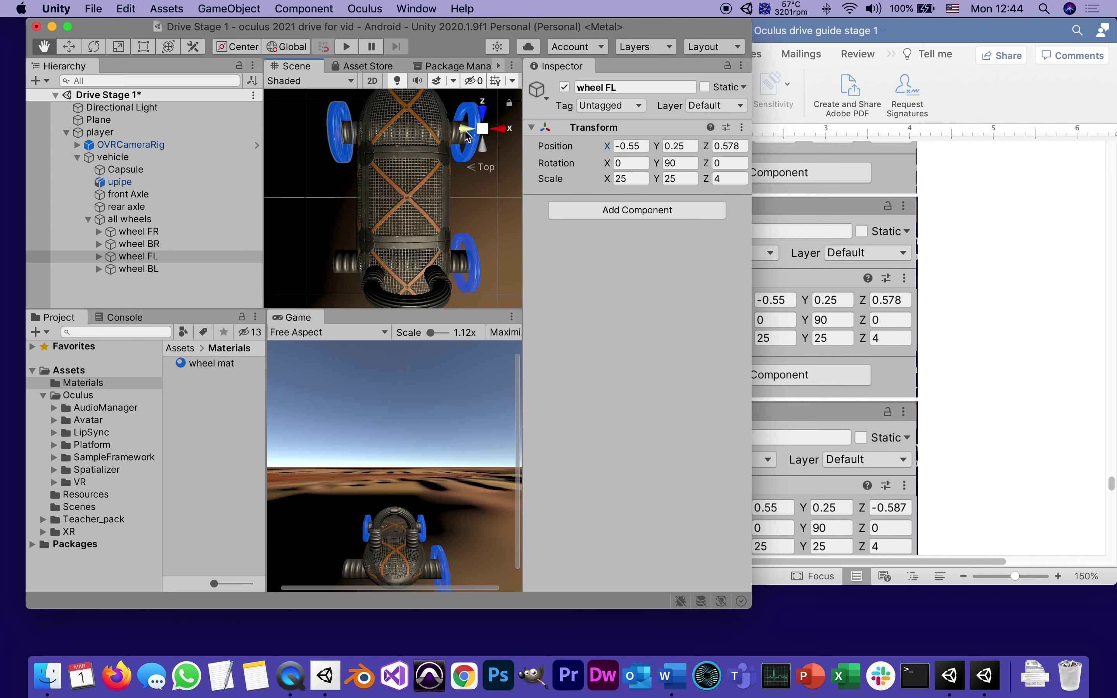
left_click(482, 128)
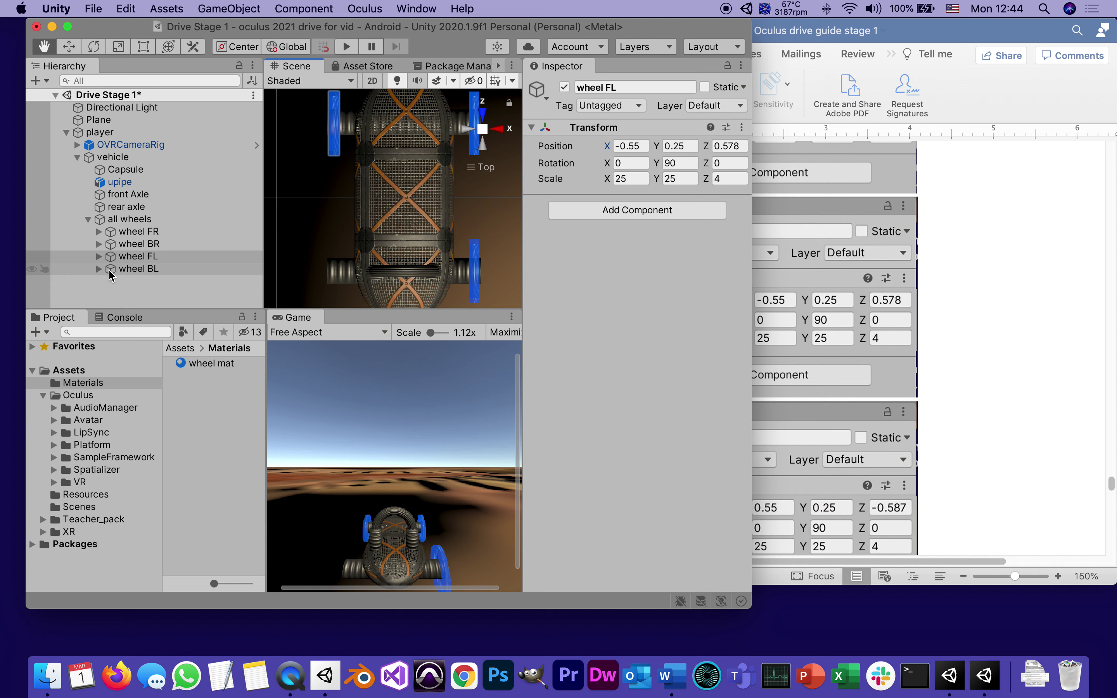
Step: Set wheel BL's X position to -0.55 and its Z position to -0.578, and save the scene
left_click(111, 272)
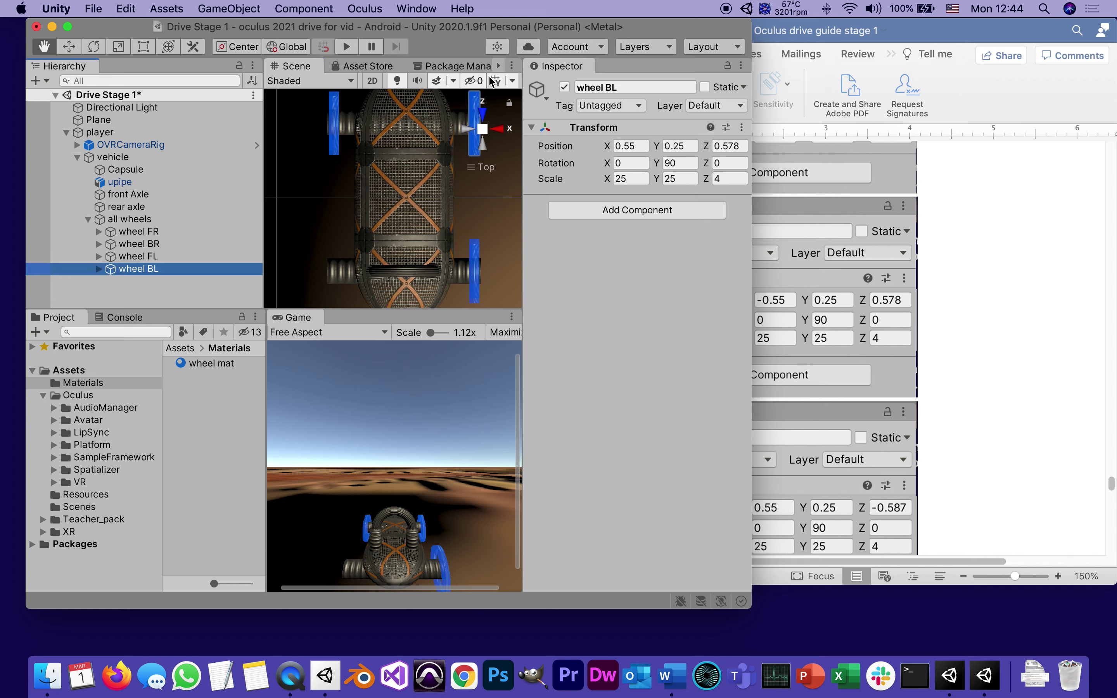
left_click(619, 147)
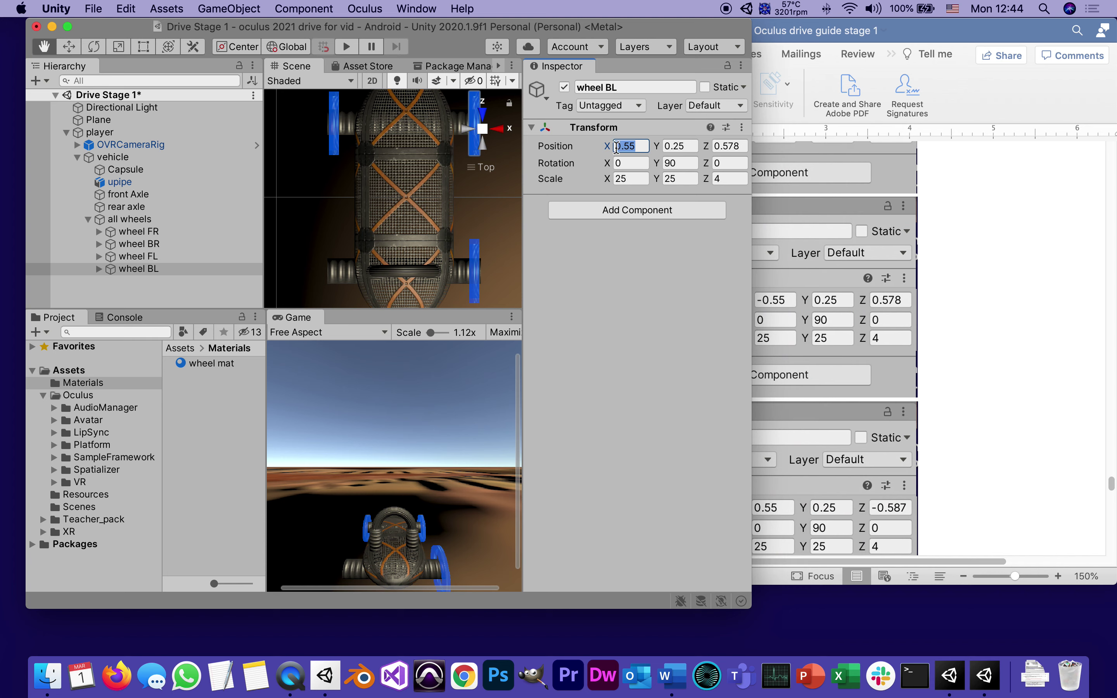
left_click(640, 152)
type("-")
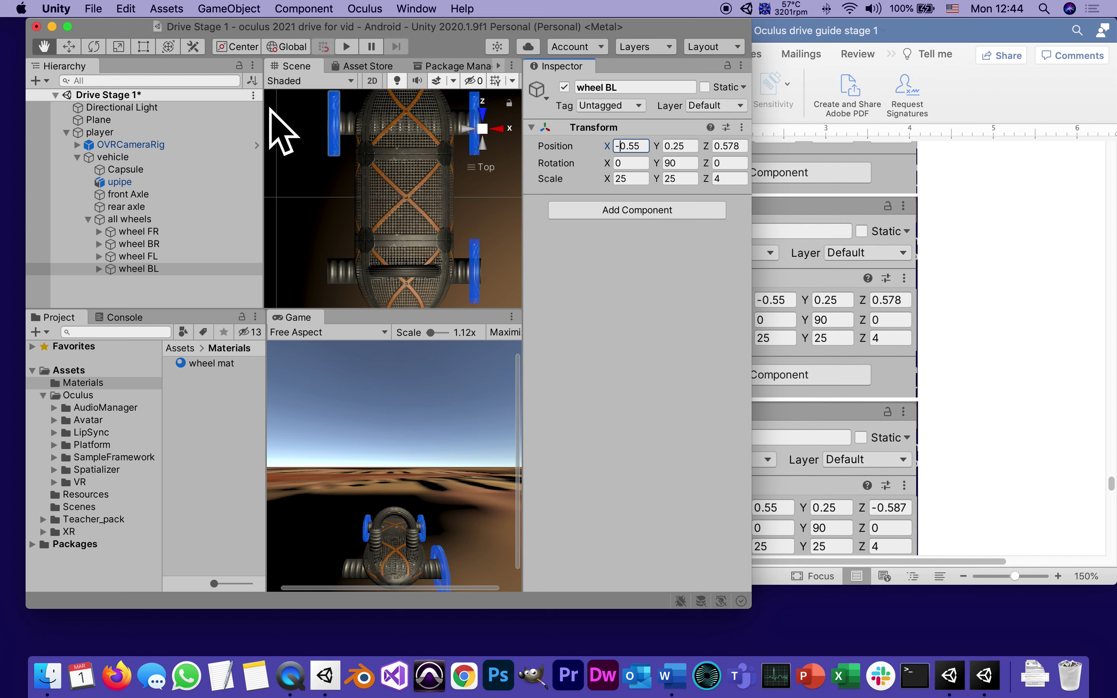
left_click(714, 142)
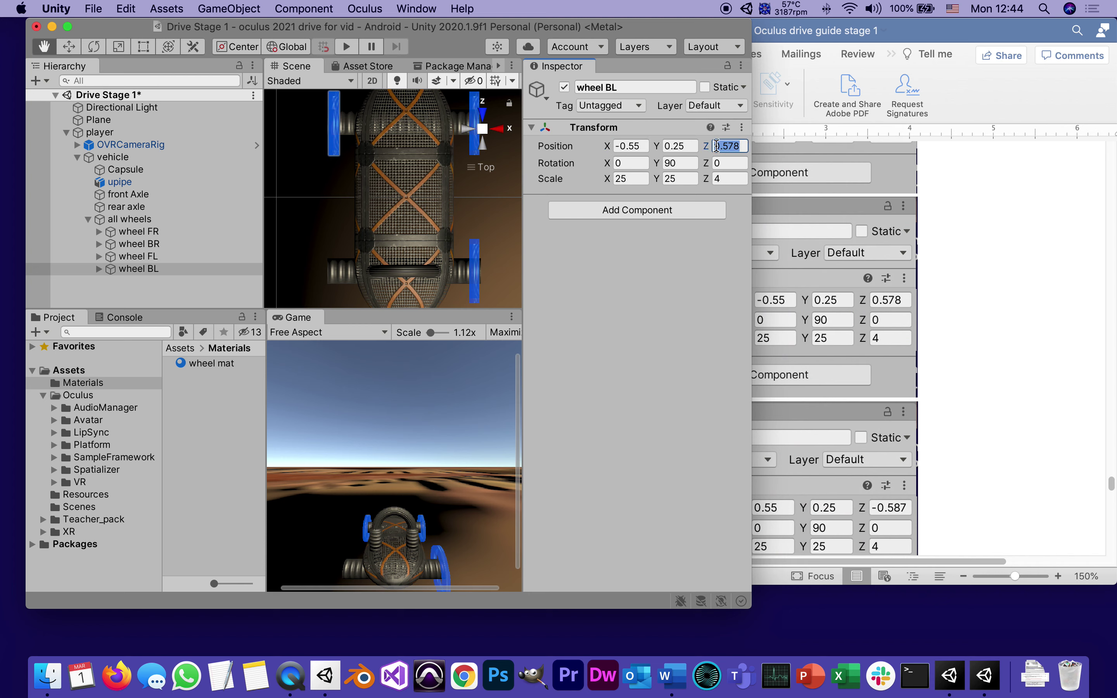
left_click(740, 146)
type("-")
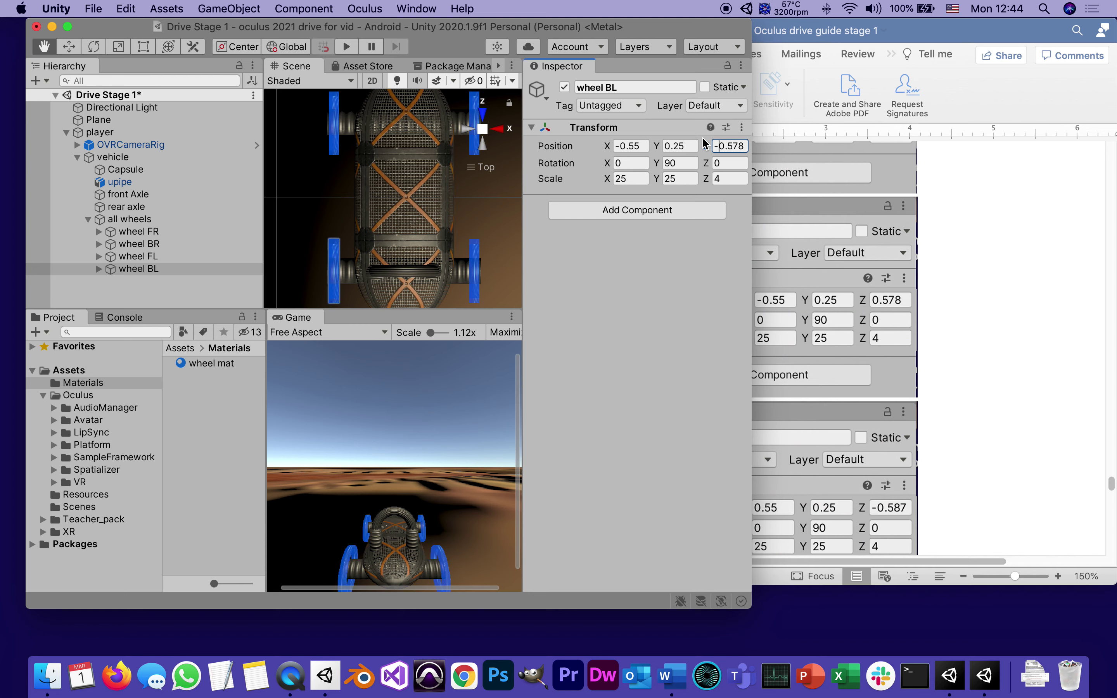
key("super+s")
Step: Compare the complete vehicle with the four-wheel reference picture under step 30 of the Word guide
left_click_drag(413, 235, 312, 13, "alt")
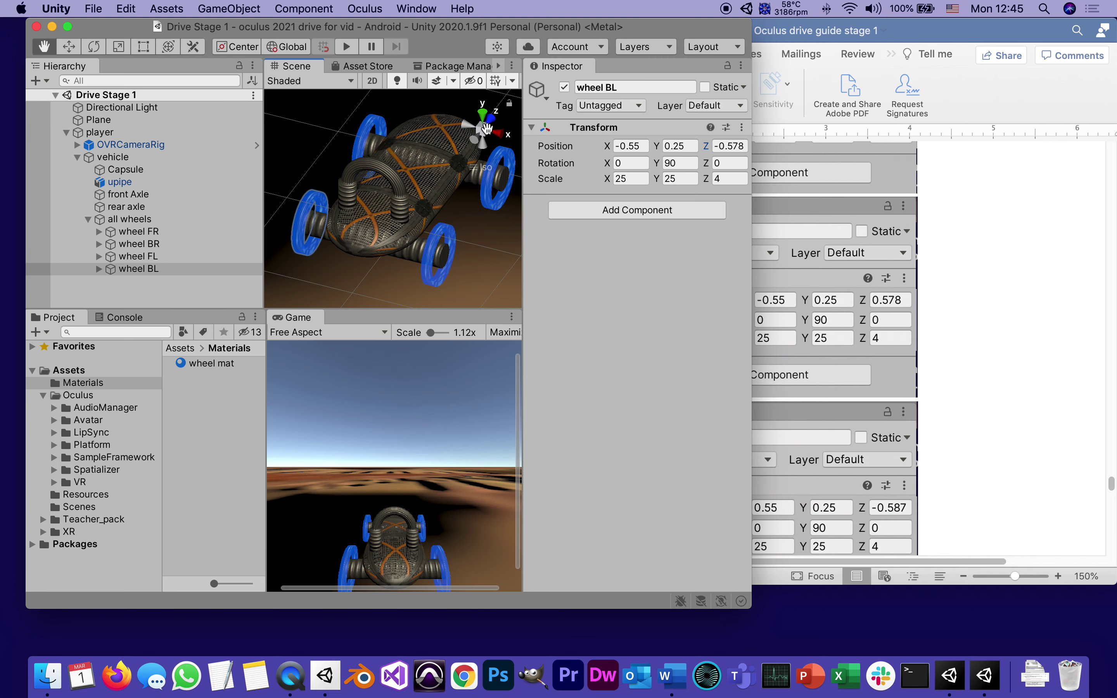
left_click(950, 265)
scroll(955, 299, "down", 2)
scroll(955, 299, "down", 10)
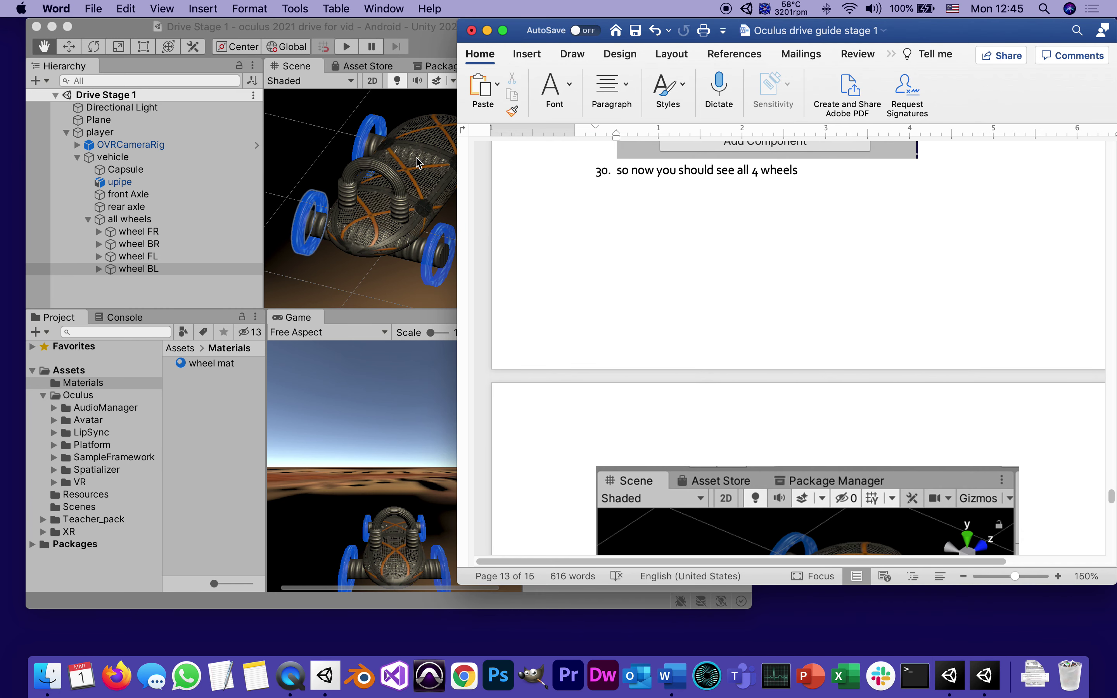
scroll(600, 249, "down", 8)
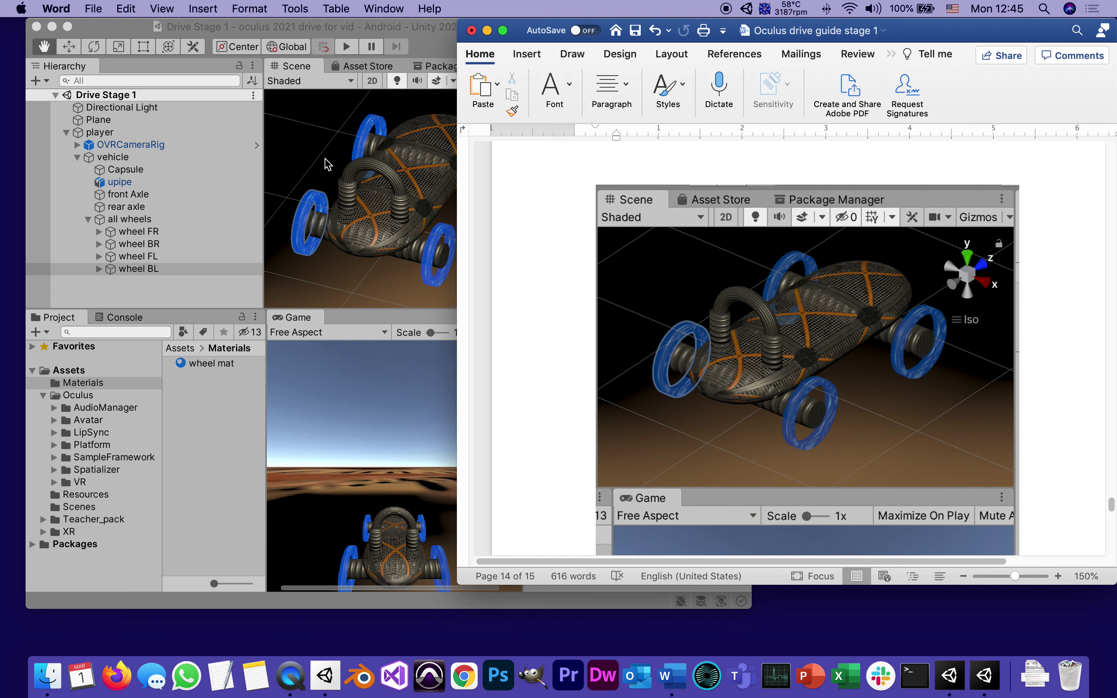
scroll(756, 352, "up", 3)
scroll(757, 352, "up", 8)
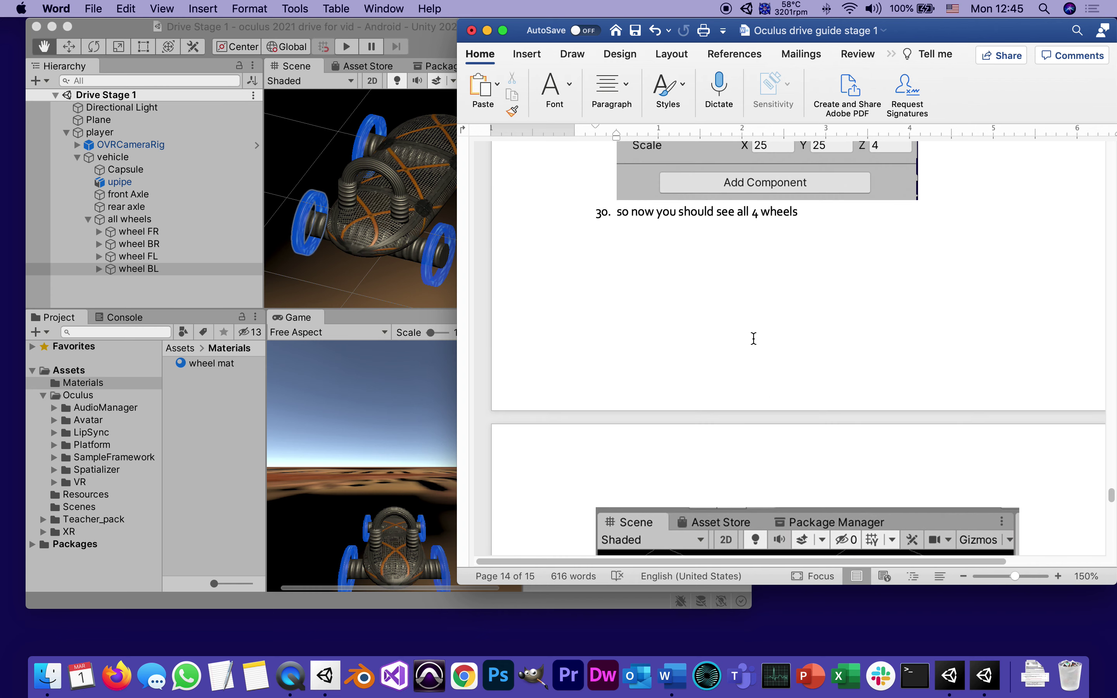
Step: Apply text highlighting to the step 30 sentence "so now you should see all 4 wheels" in the guide
left_click_drag(807, 295, 588, 289)
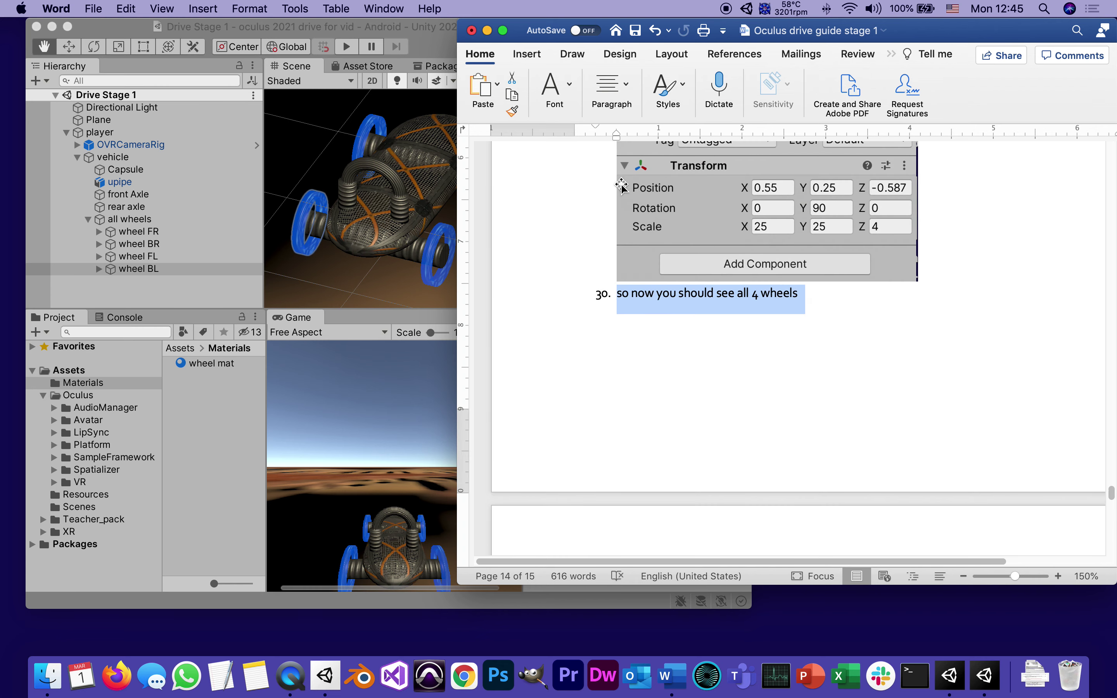
left_click(569, 86)
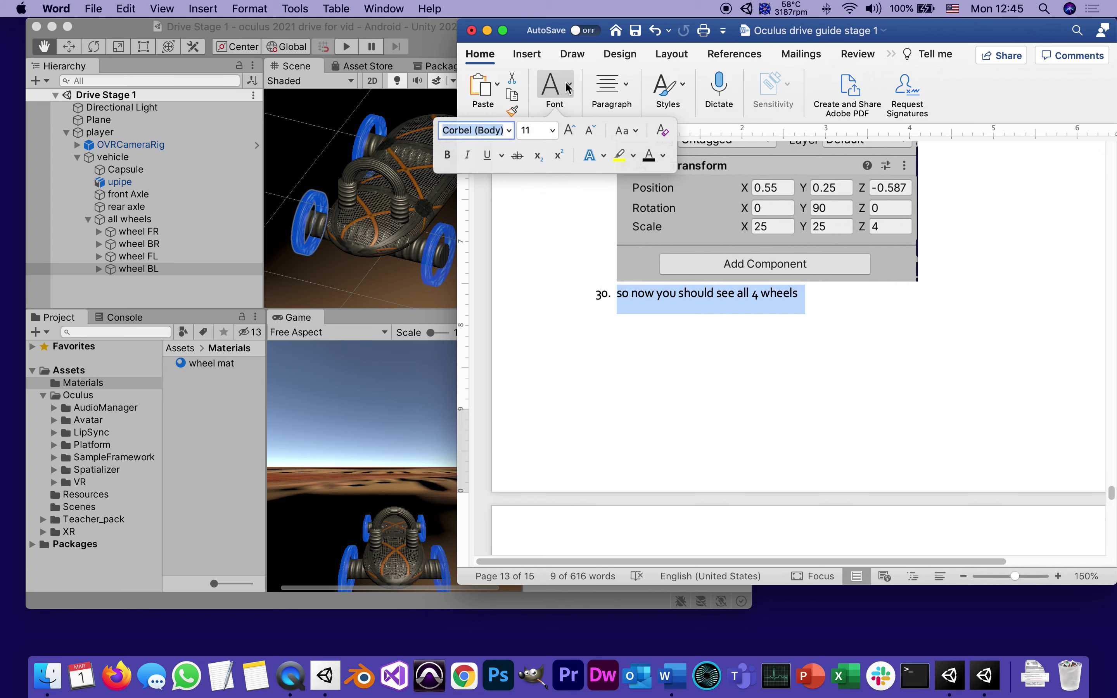
left_click(619, 154)
Step: Widen the Word window and read the guide's "End of stage 1!" submission instructions and sample screenshot
scroll(817, 334, "down", 1)
scroll(816, 335, "down", 10)
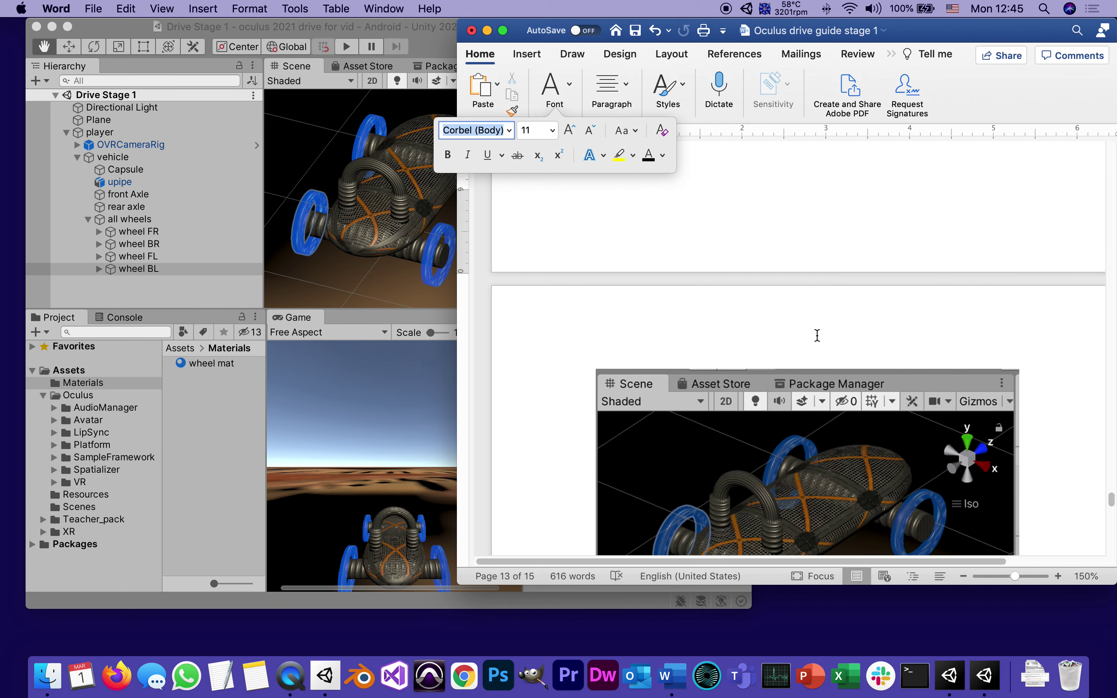
scroll(816, 337, "down", 10)
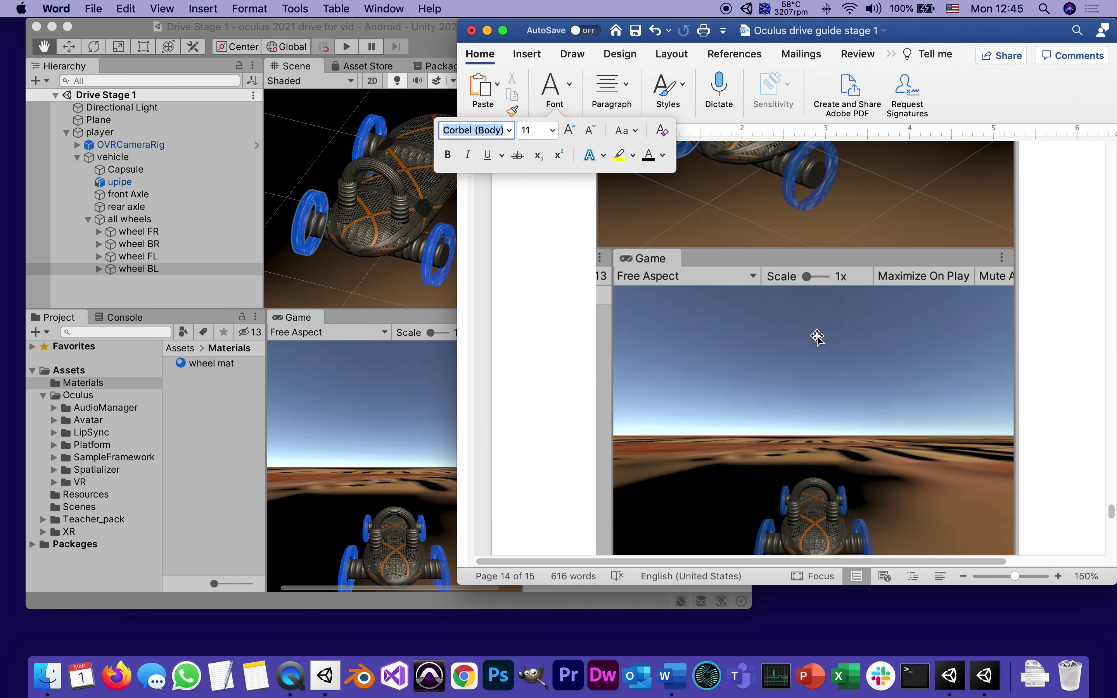
scroll(817, 335, "down", 3)
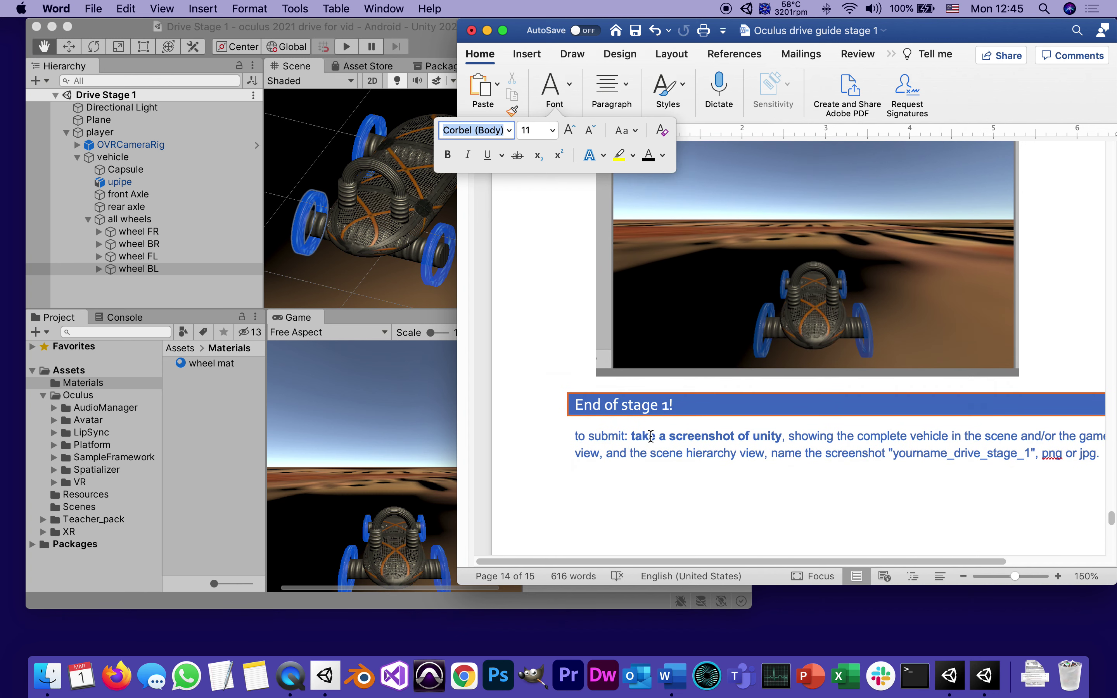
scroll(652, 432, "down", 2)
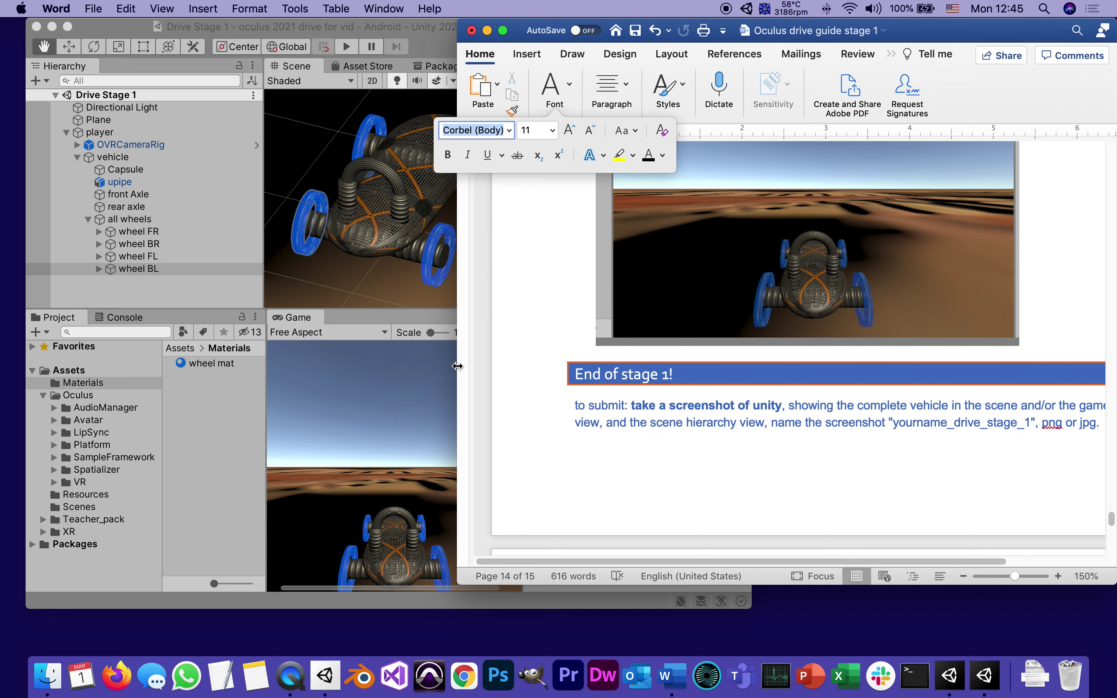
left_click_drag(458, 364, 275, 367)
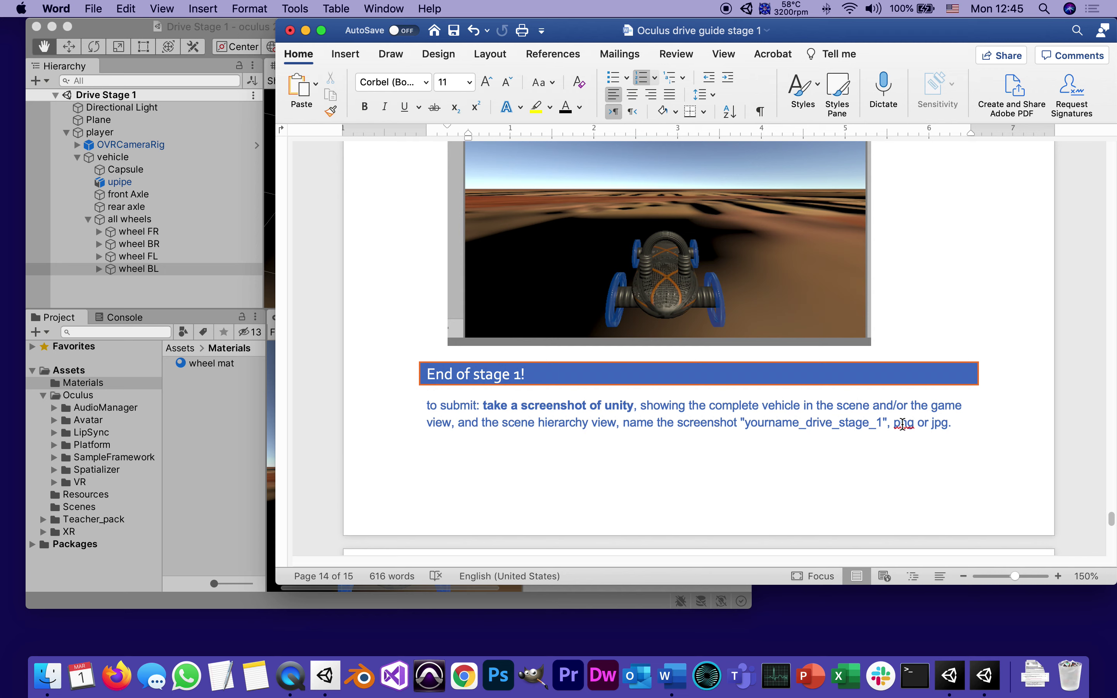
scroll(813, 456, "down", 5)
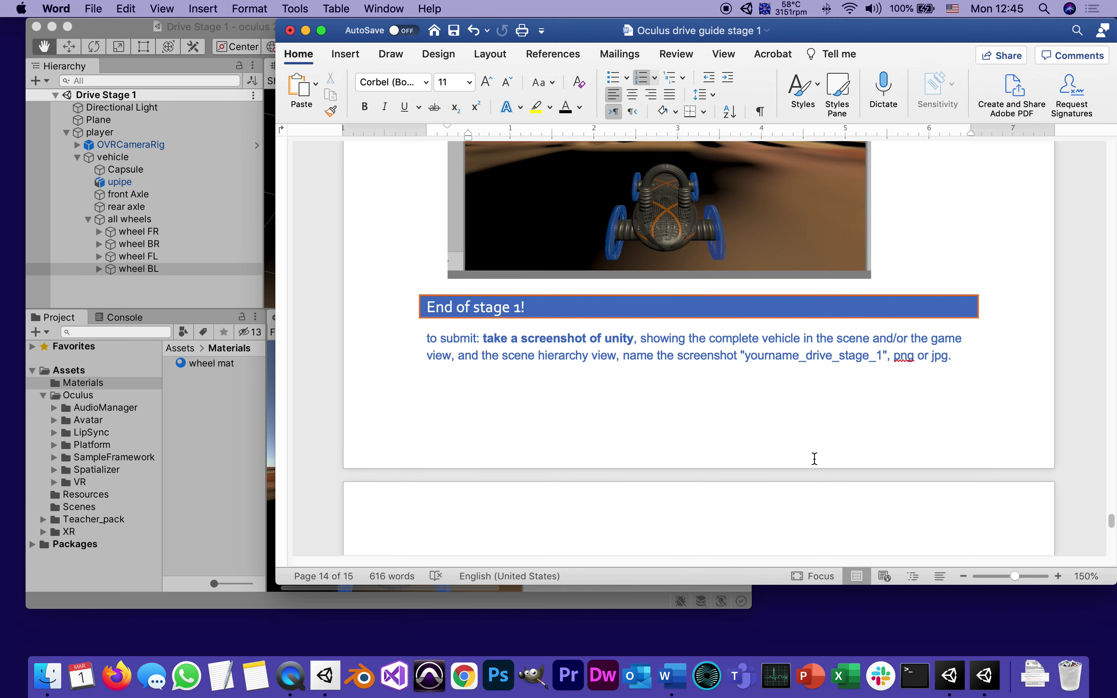
scroll(814, 458, "down", 6)
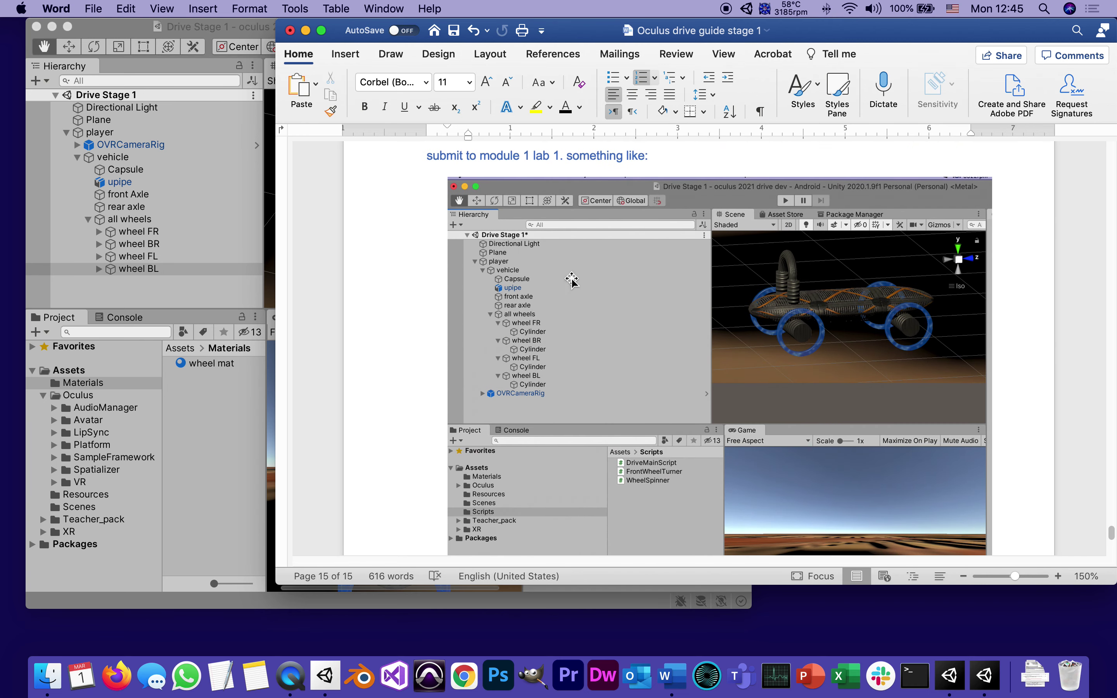
Step: Switch to Unity, widen its window, and collapse and select the vehicle object under player
left_click(218, 133)
left_click_drag(750, 308, 1077, 288)
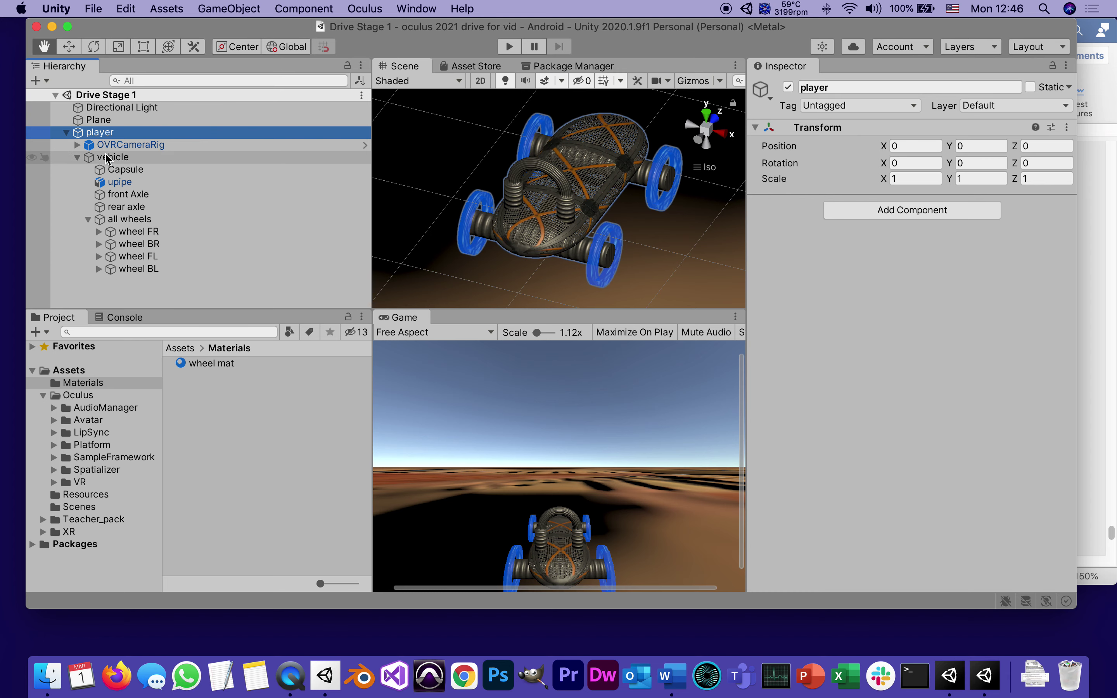
left_click(77, 157)
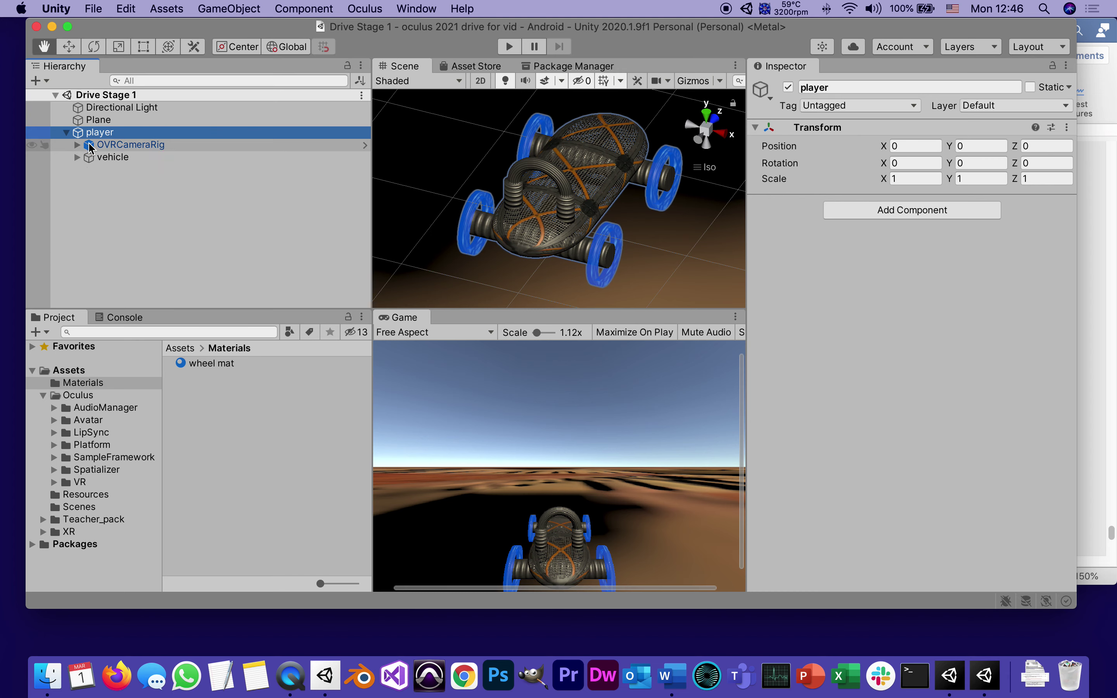
left_click(89, 162)
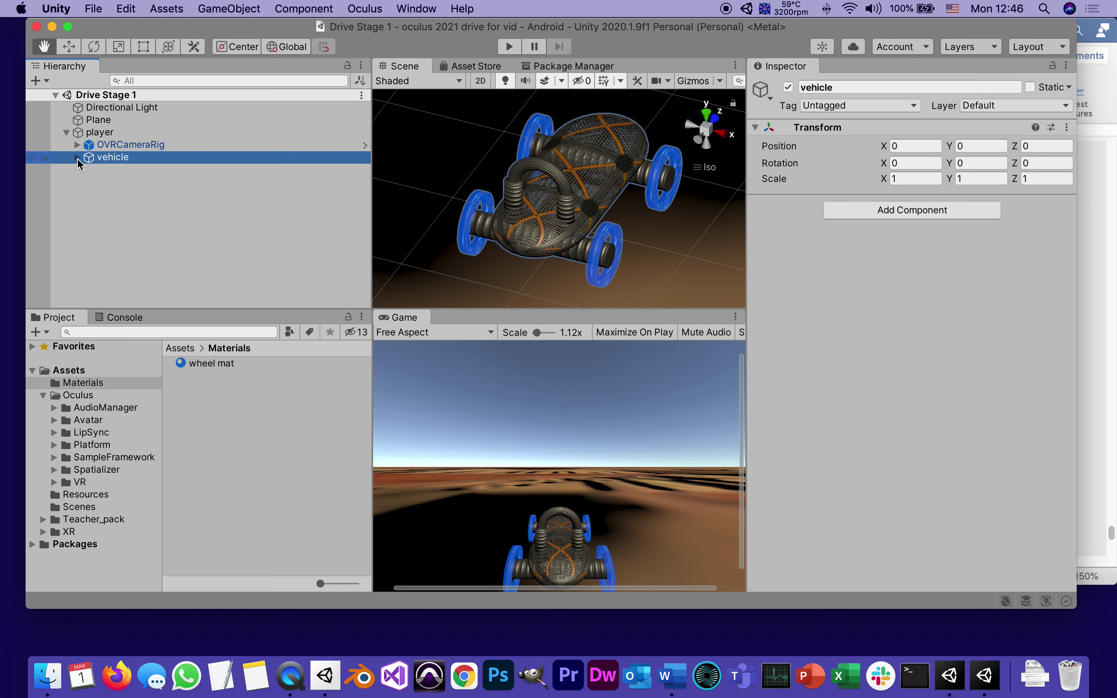
Step: Expand the vehicle object in the hierarchy and check its Capsule, upipe and rear axle children one by one
left_click(78, 157)
left_click(111, 170)
left_click(113, 182)
left_click(113, 207)
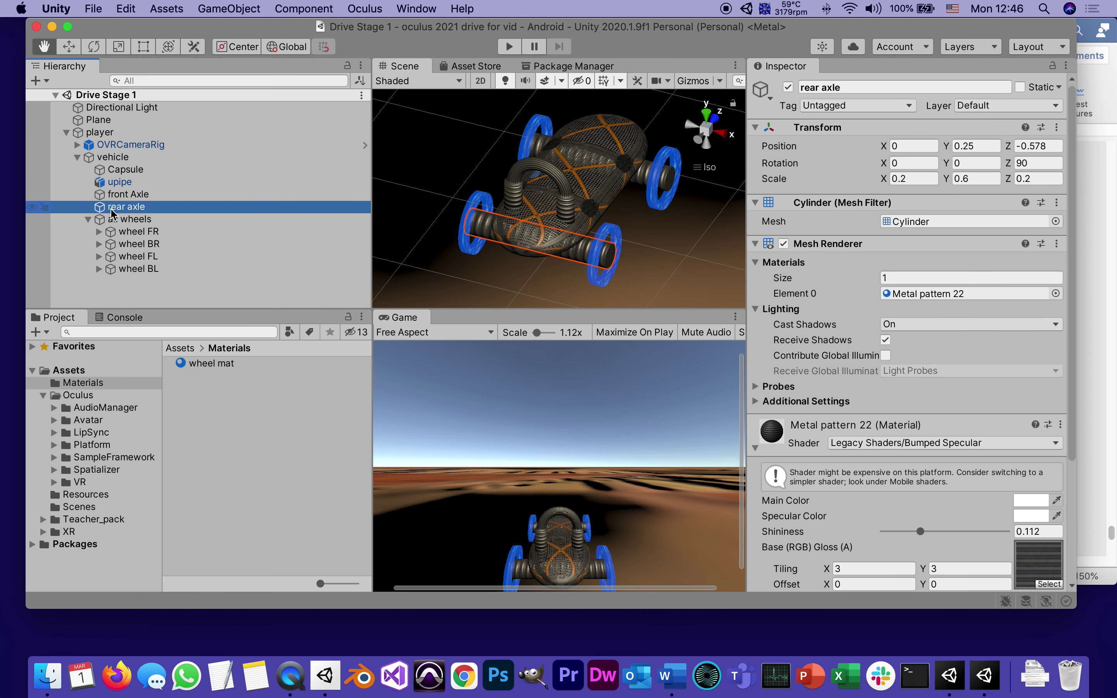
Step: Check the all wheels group and its wheel FR, wheel BR, wheel FL and wheel BL objects in turn
left_click(115, 220)
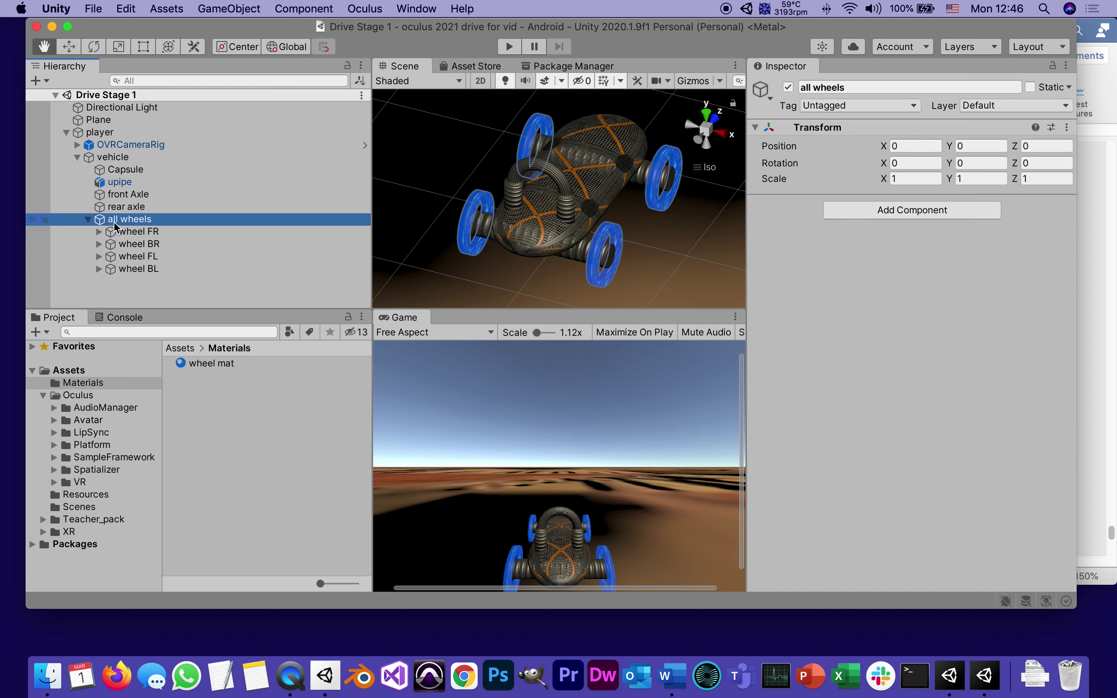
left_click(121, 233)
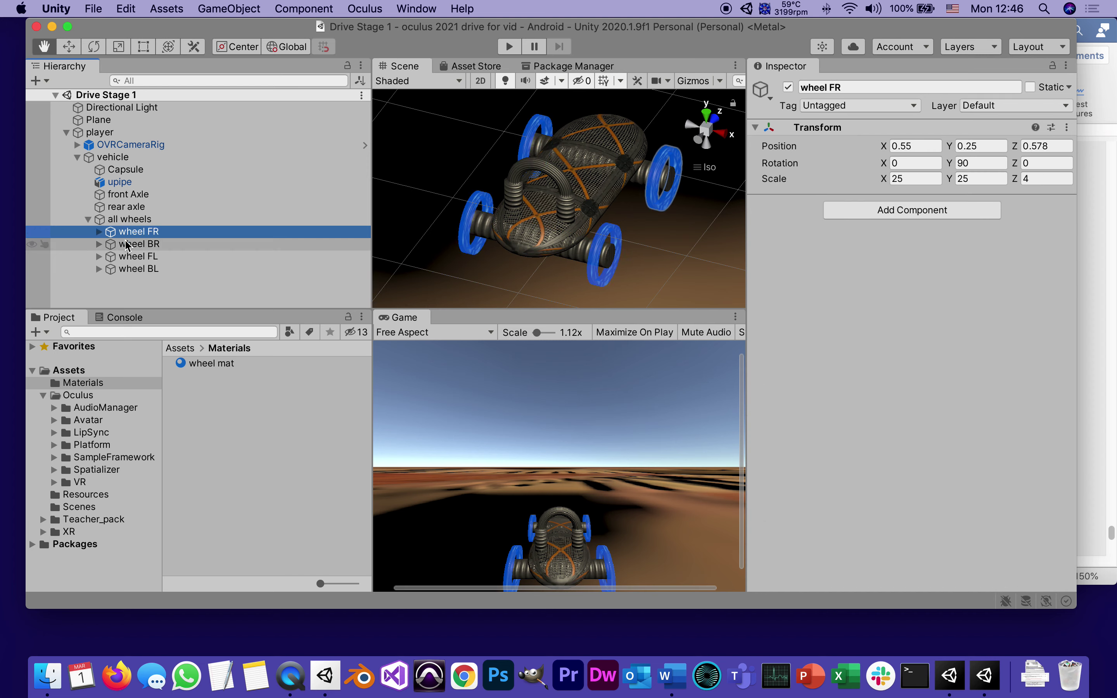
left_click(126, 245)
left_click(131, 260)
left_click(137, 271)
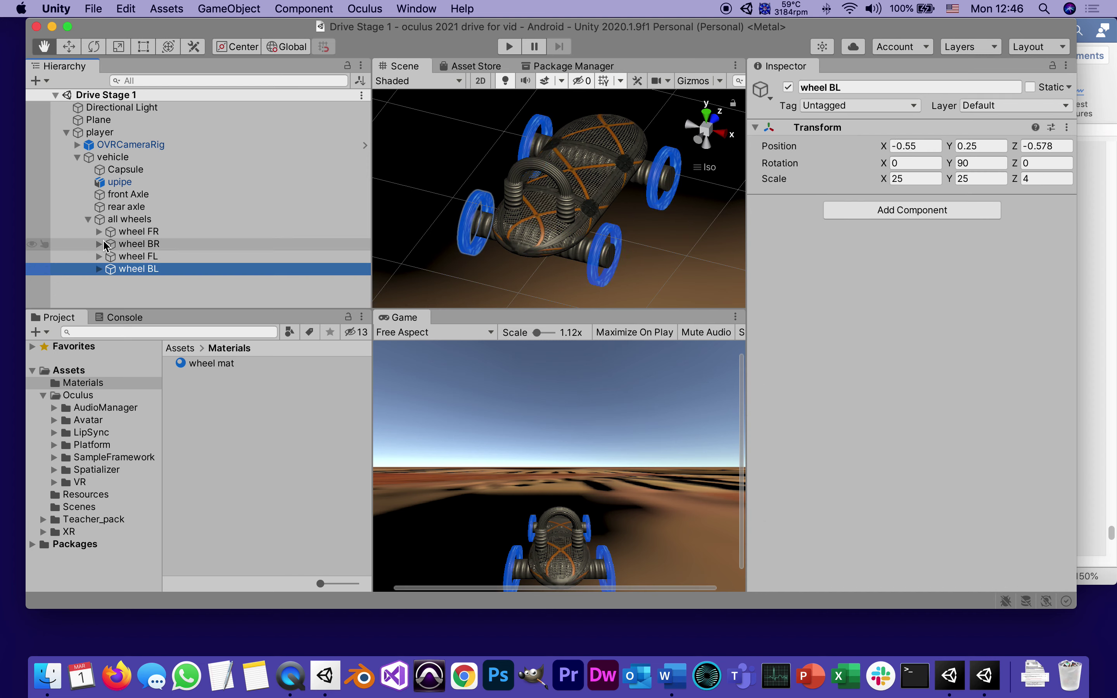
Step: Expand all four wheel objects to reveal their mesh children and enlarge the Hierarchy area so the whole tree fits
left_click(99, 231)
left_click(128, 246)
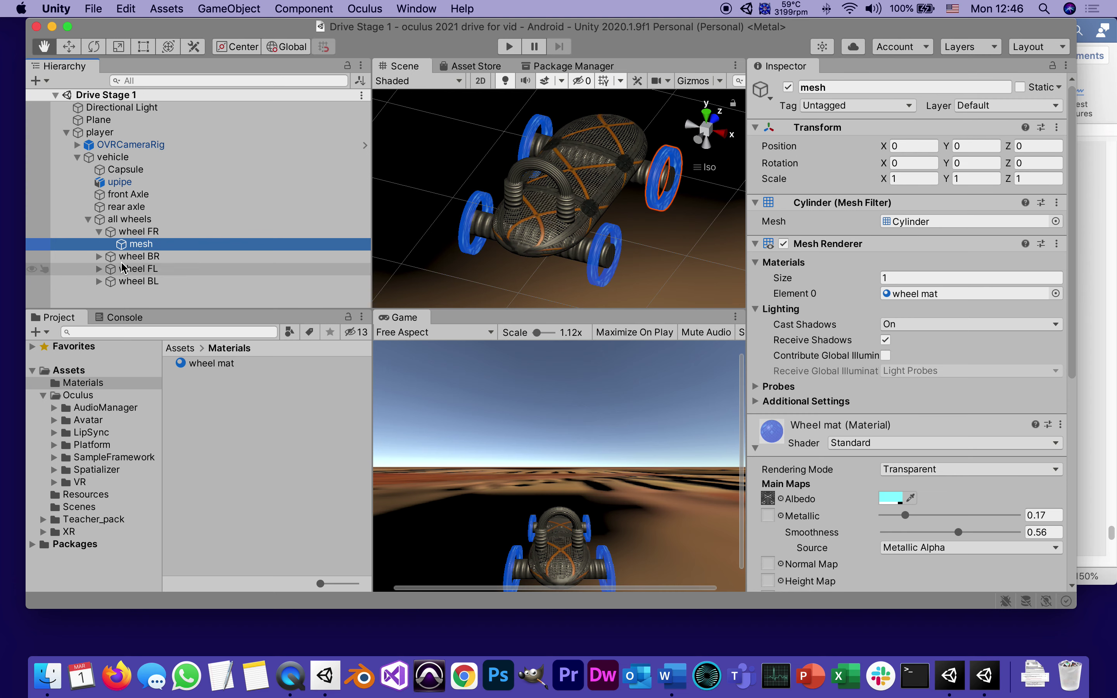
left_click(99, 281)
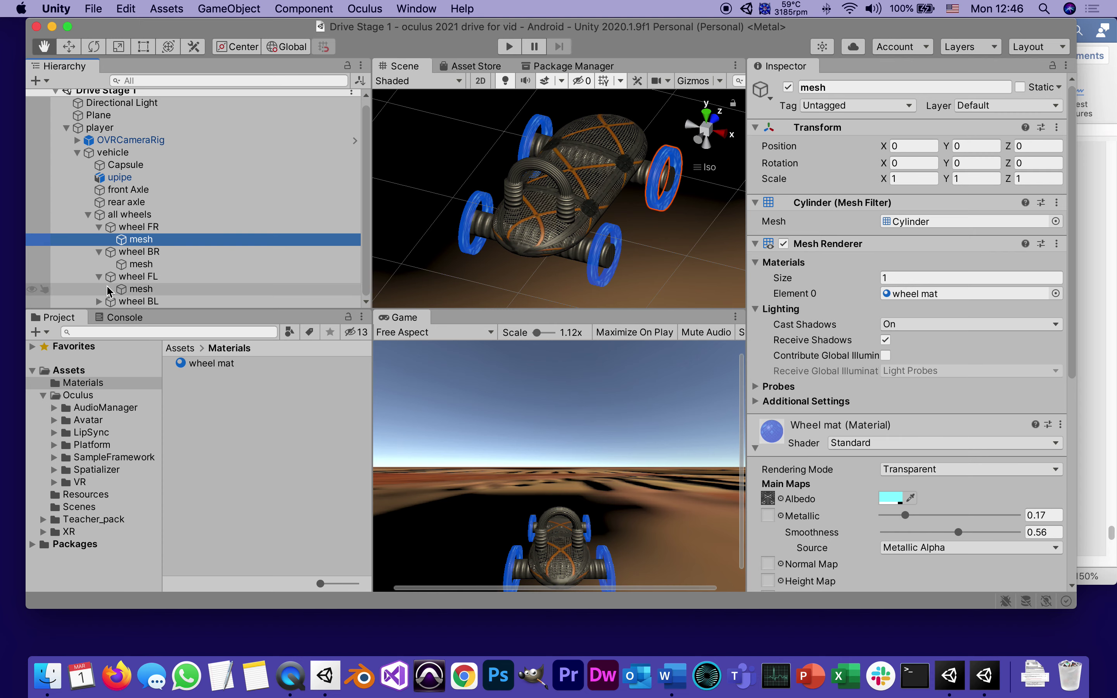
left_click(99, 300)
left_click_drag(170, 309, 169, 360)
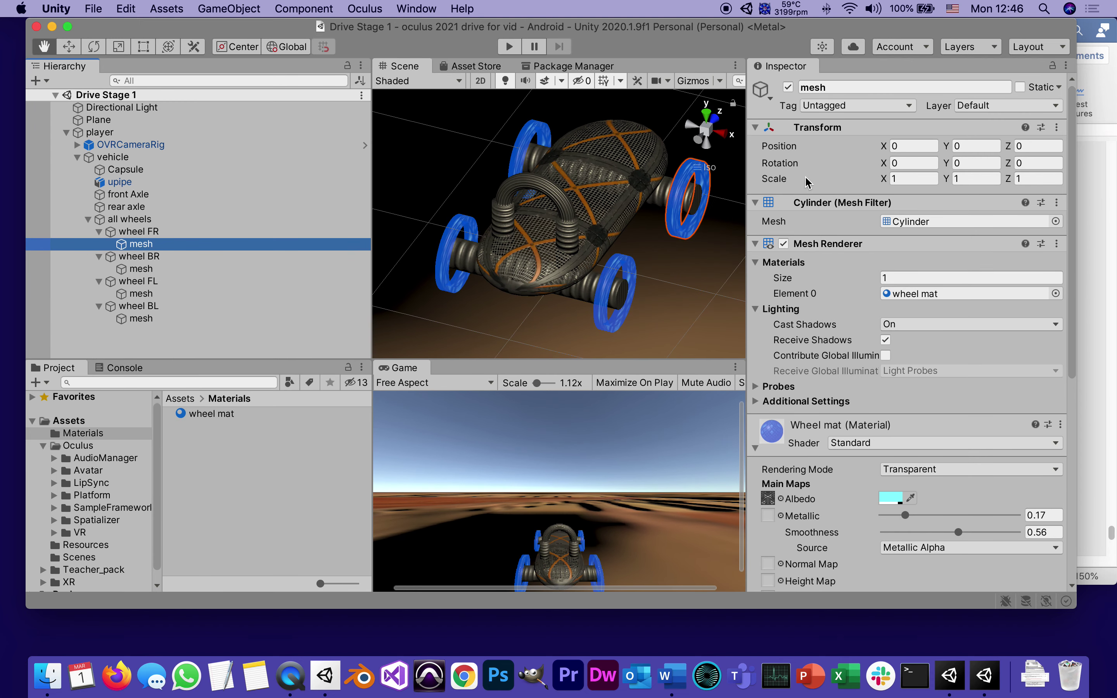